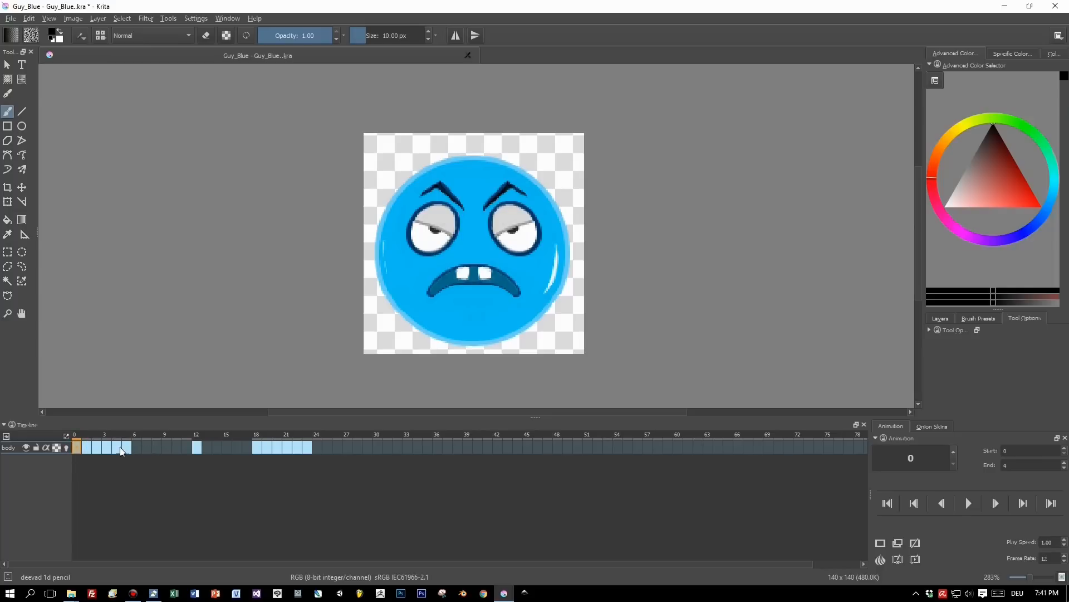
# Remove frame 5 from the body layer's timeline and check frames 0 and 4
pyautogui.click(127, 448)
pyautogui.rightClick(127, 447)
pyautogui.click(154, 455)
pyautogui.click(77, 447)
pyautogui.click(118, 449)
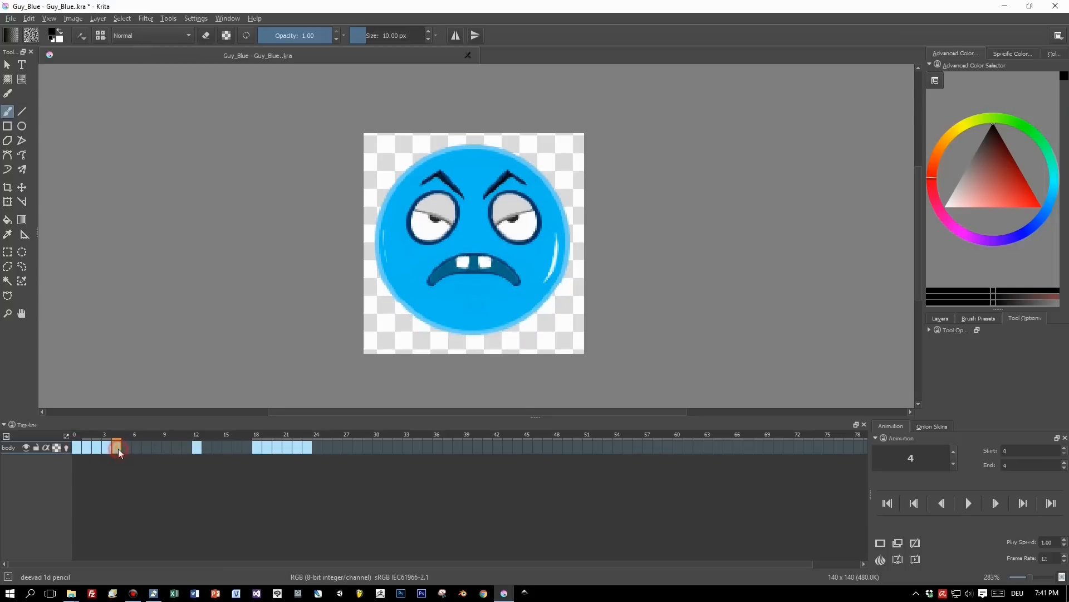
pyautogui.click(76, 447)
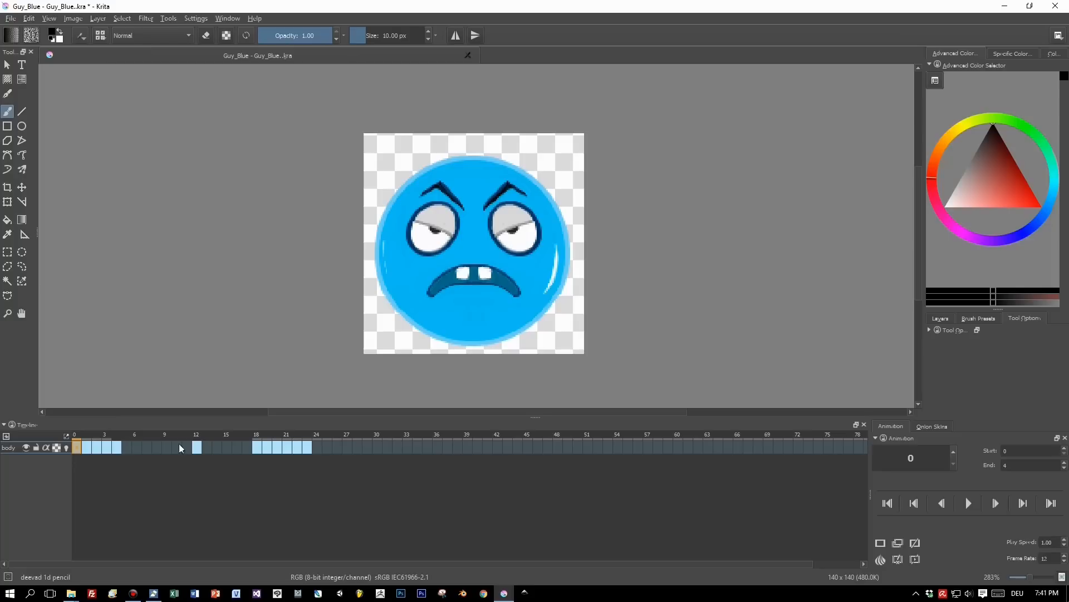
# Copy frame 0 of the body layer to frame 9 and remove the copy
pyautogui.rightClick(137, 449)
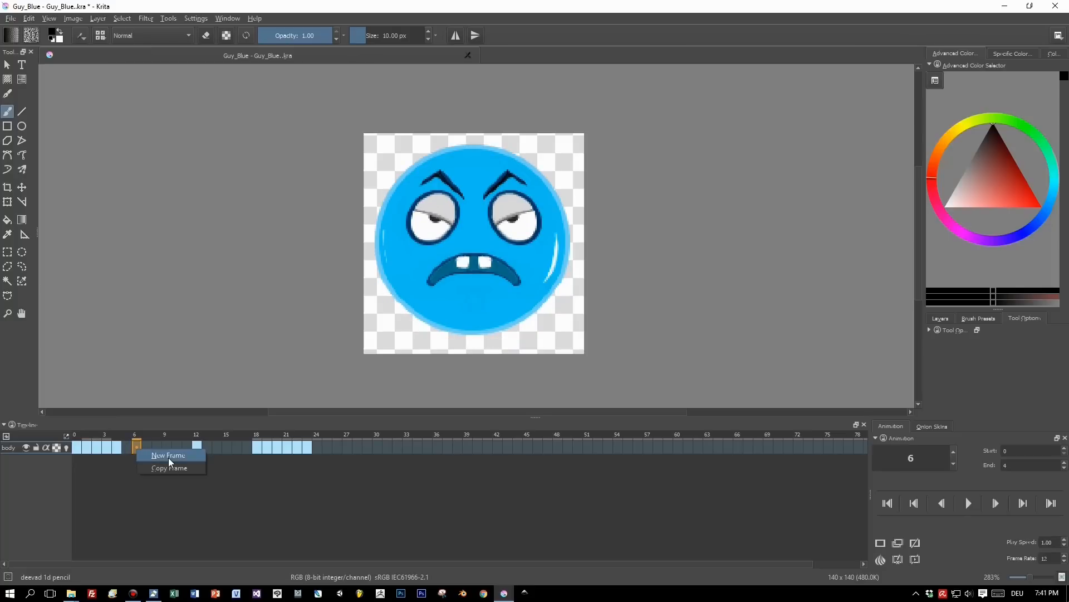
pyautogui.click(76, 447)
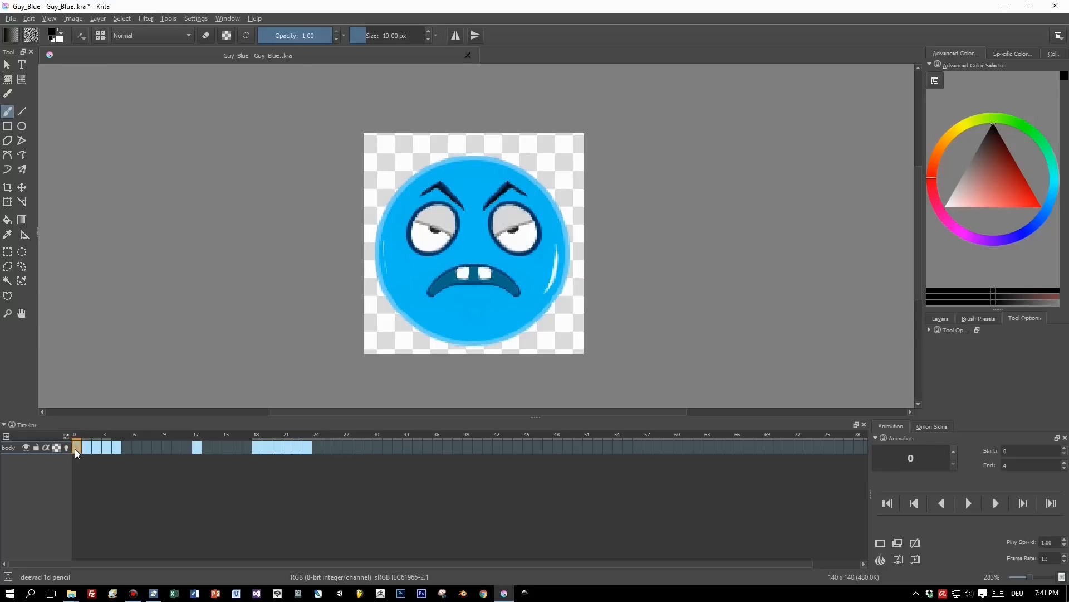
pyautogui.moveTo(75, 448); pyautogui.dragTo(166, 453)
pyautogui.click(77, 447)
pyautogui.click(167, 448)
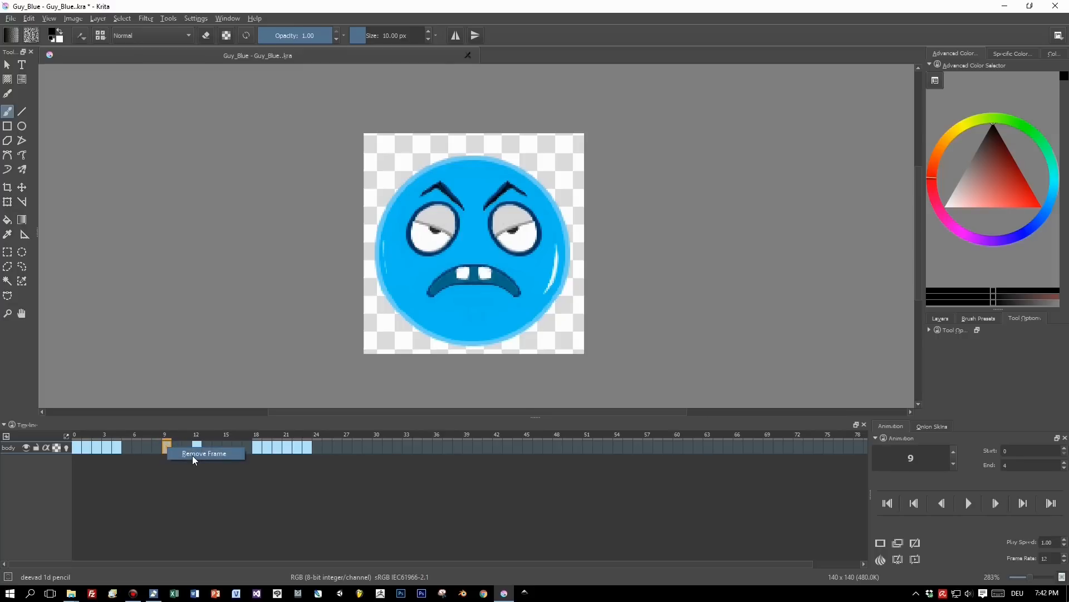
# Step through frames 0 to 4 of the body layer to examine each drawing of the attack animation
pyautogui.click(75, 448)
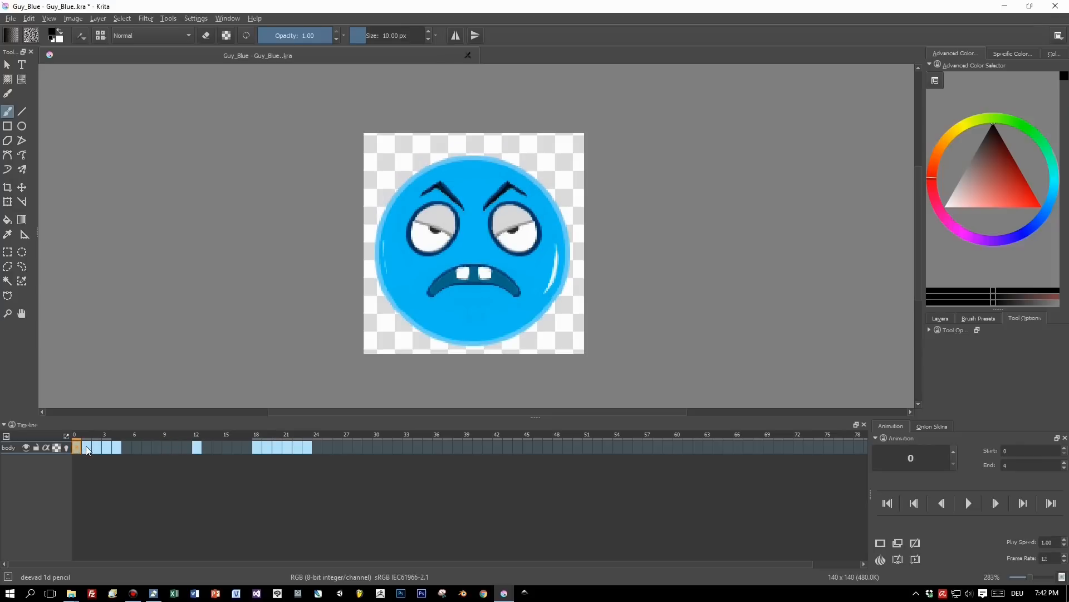
pyautogui.click(87, 449)
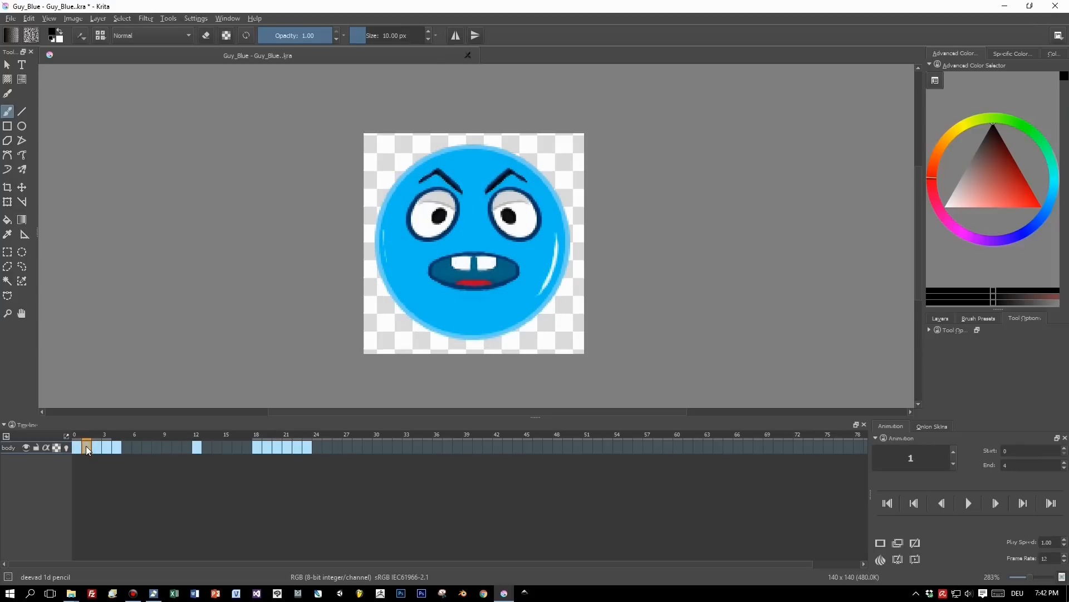
pyautogui.click(96, 449)
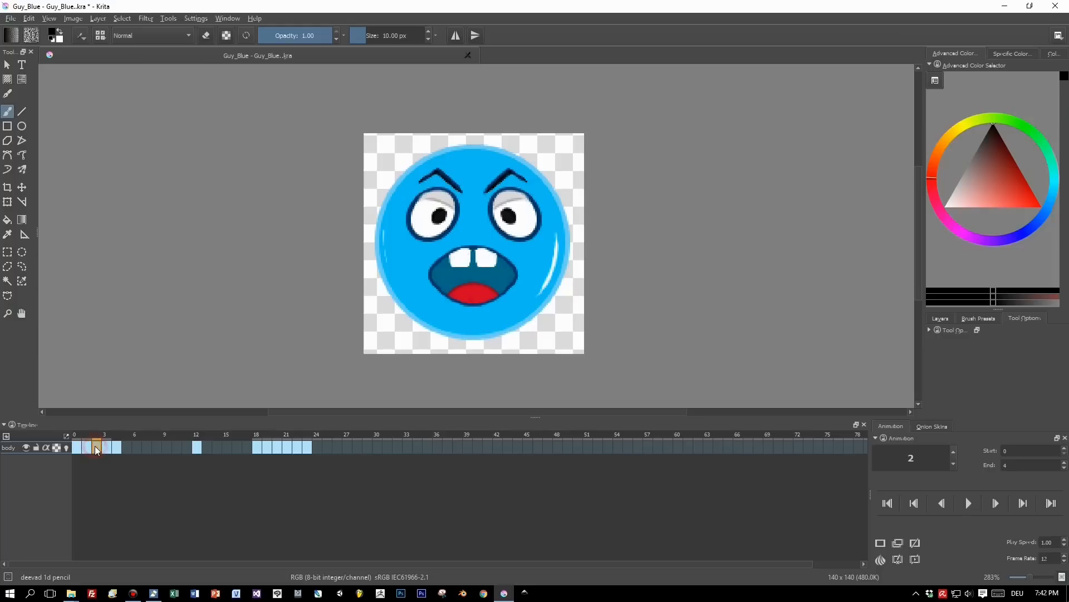
pyautogui.click(107, 449)
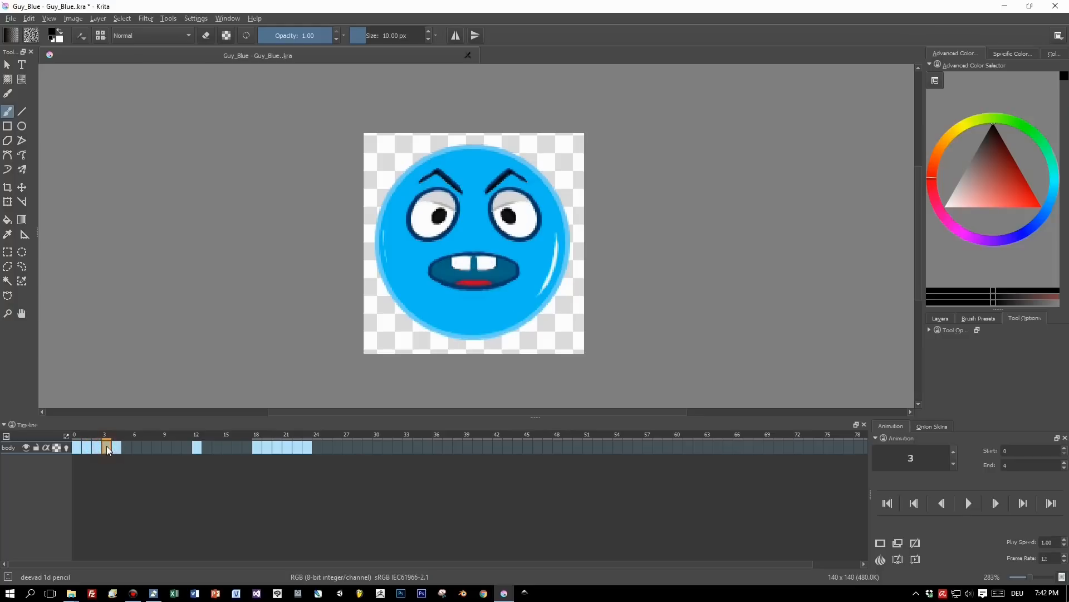
pyautogui.click(116, 448)
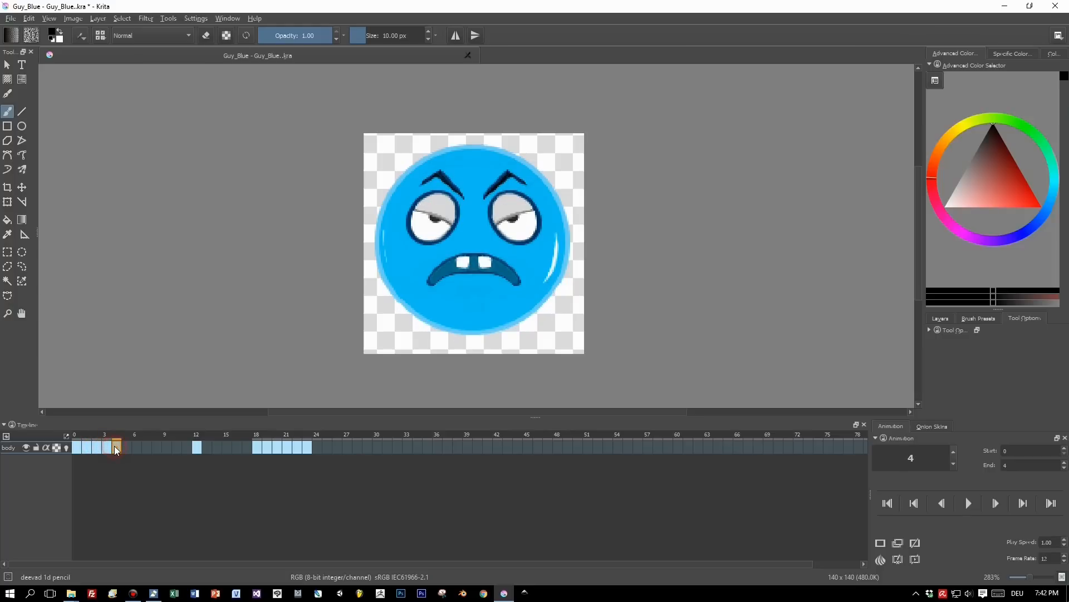
# Check the playback range's start and end frames, and play the animation briefly before stopping it
pyautogui.click(1018, 450)
pyautogui.click(1009, 464)
pyautogui.click(968, 503)
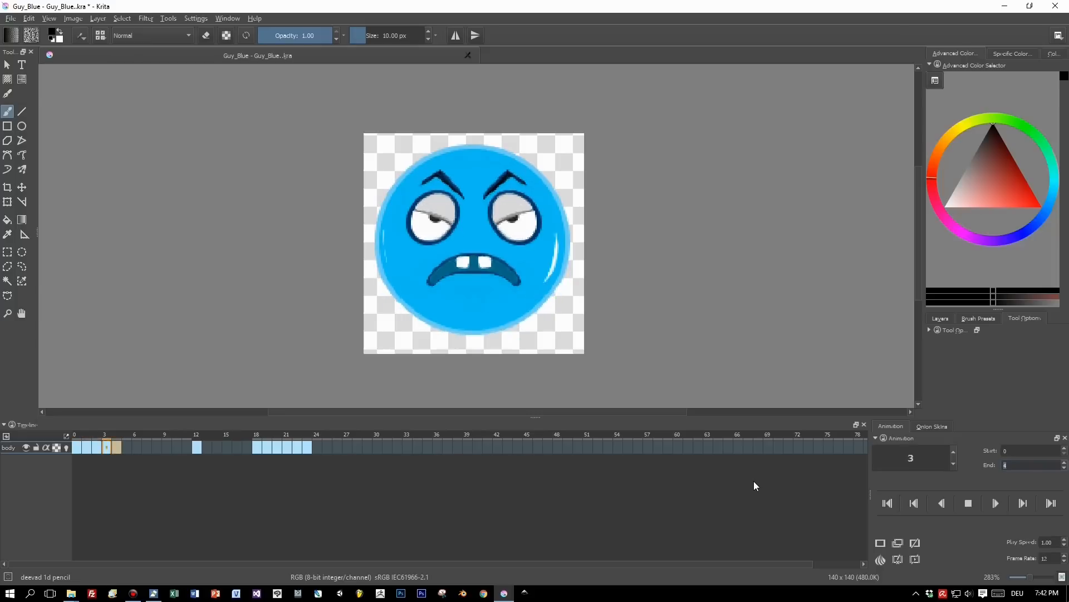
pyautogui.click(974, 504)
# View the drawing at frame 12 and select frames 0 to 4 of the body layer
pyautogui.click(196, 446)
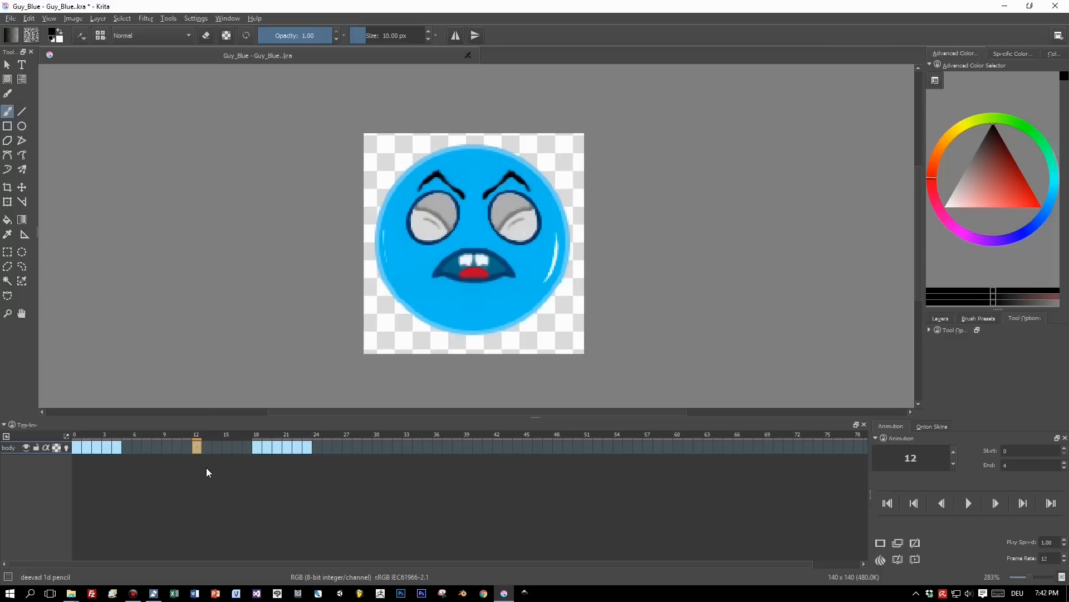
pyautogui.click(76, 447)
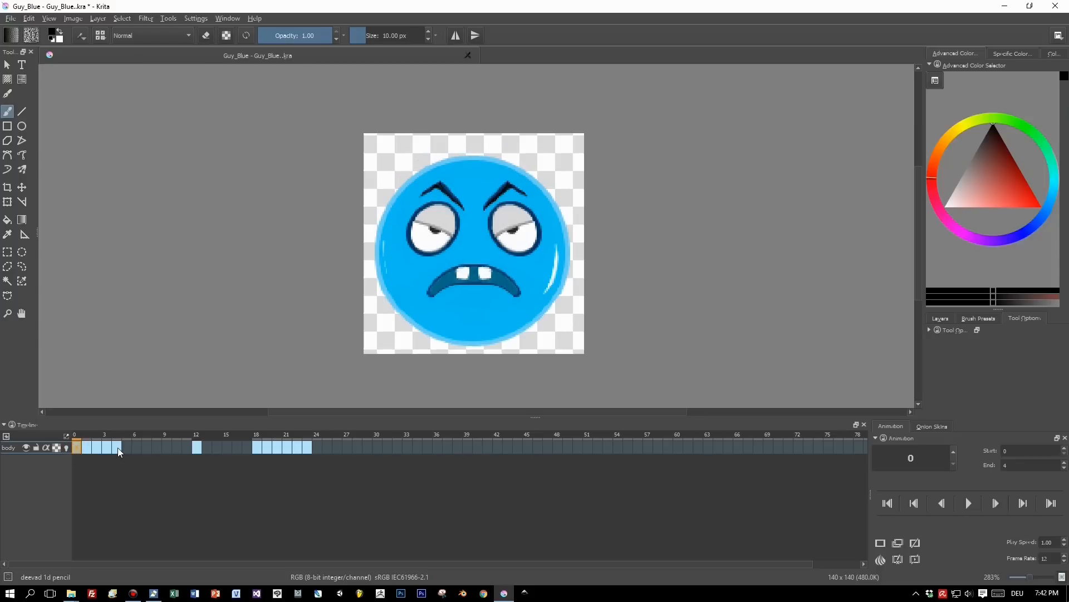
pyautogui.keyDown('shift'); pyautogui.click(119, 446); pyautogui.keyUp('shift')
pyautogui.click(74, 447)
pyautogui.moveTo(88, 447); pyautogui.dragTo(116, 451)
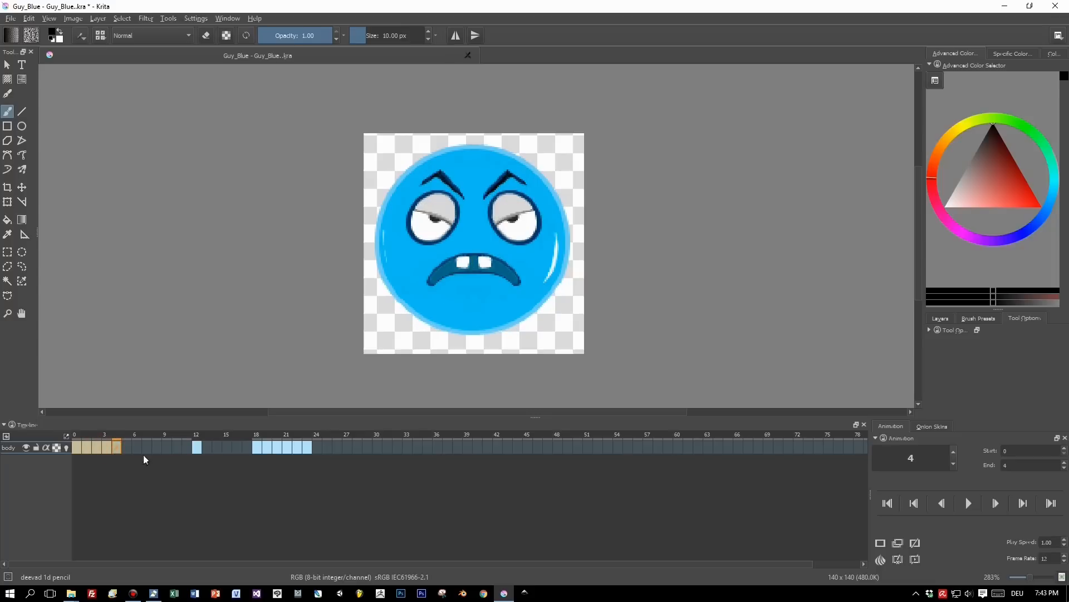
# Export the animation as a Photoshop image (*.psd) sequence named Guy_Attack in the Krita folder
pyautogui.click(11, 18)
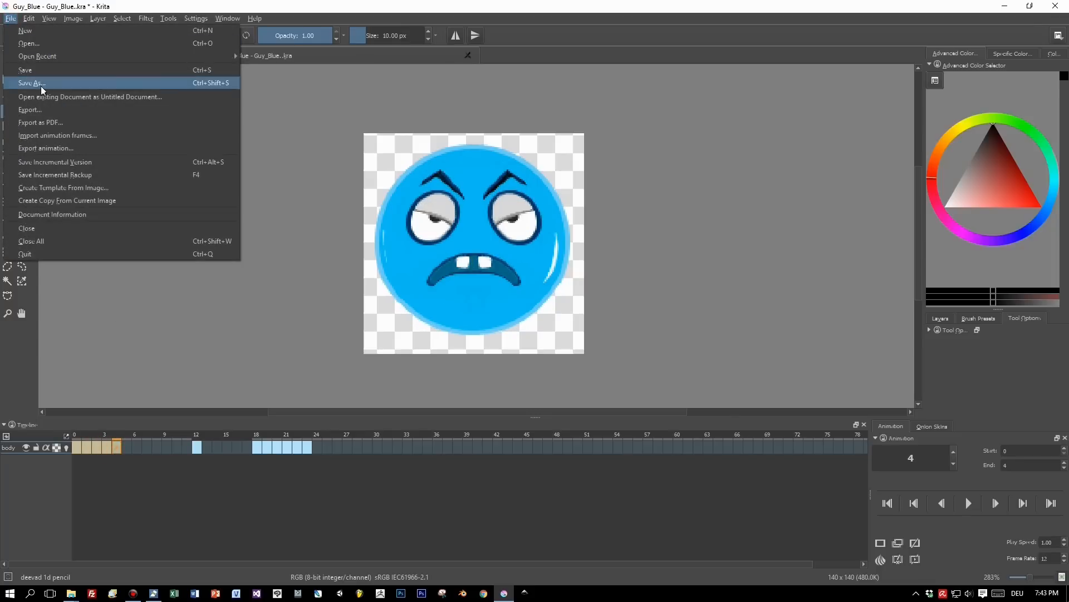
pyautogui.click(49, 149)
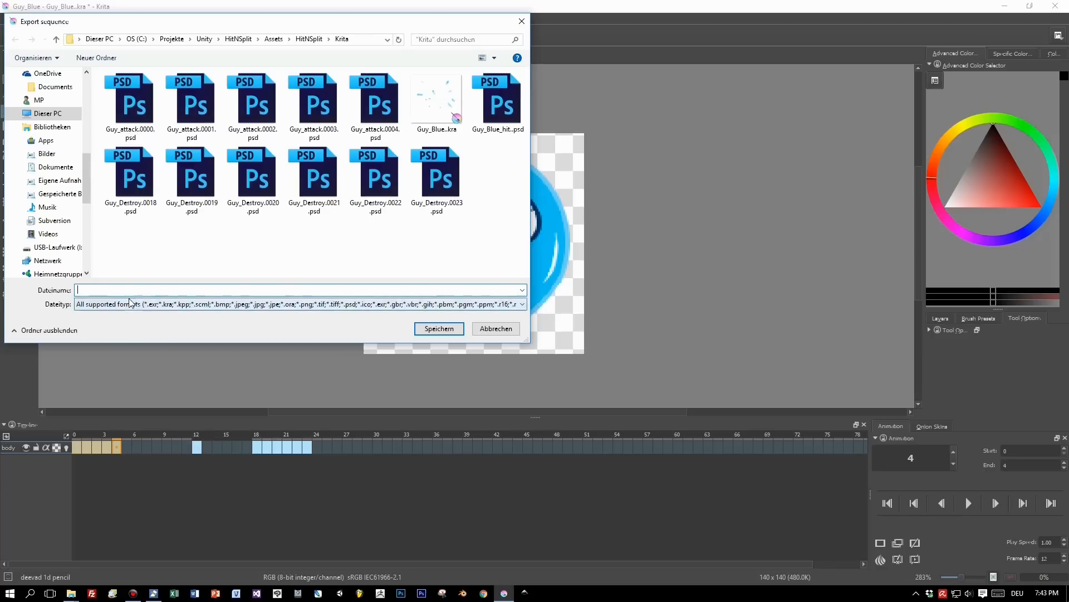
pyautogui.click(162, 303)
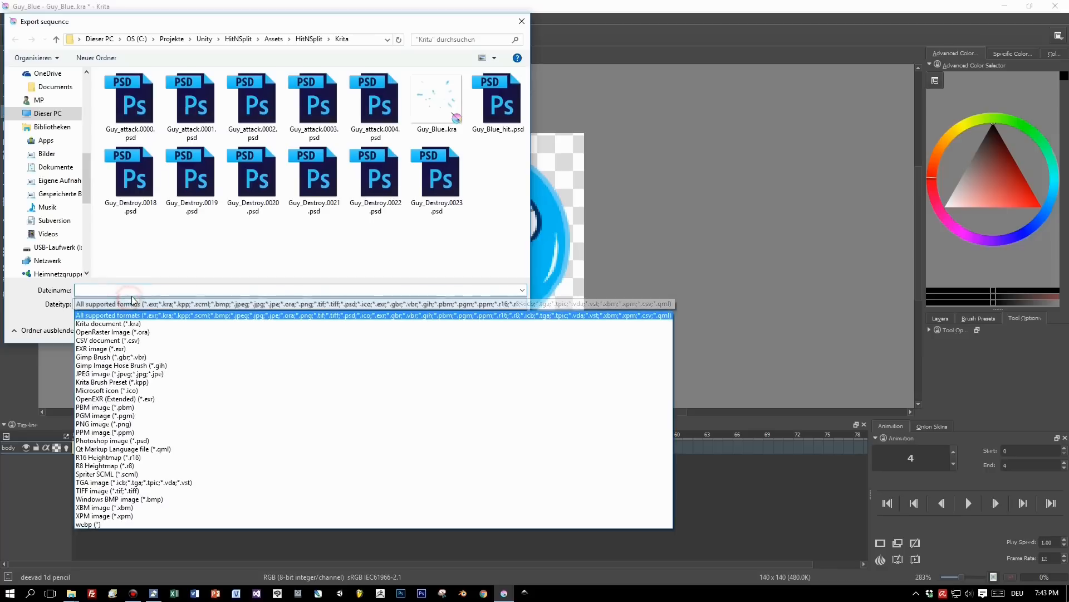
pyautogui.click(117, 441)
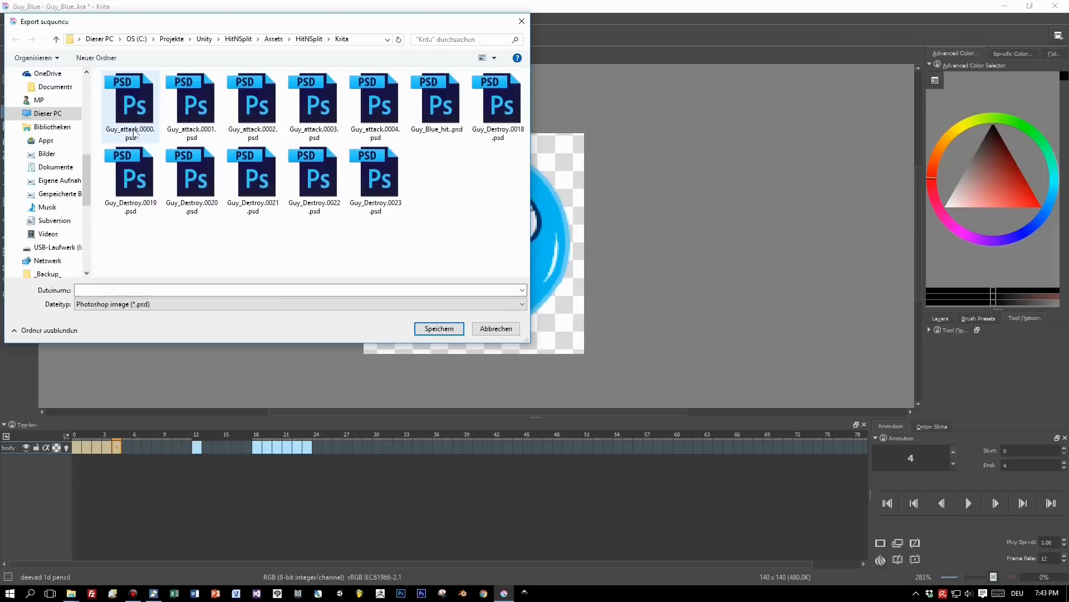
pyautogui.click(97, 289)
pyautogui.write('Gu')
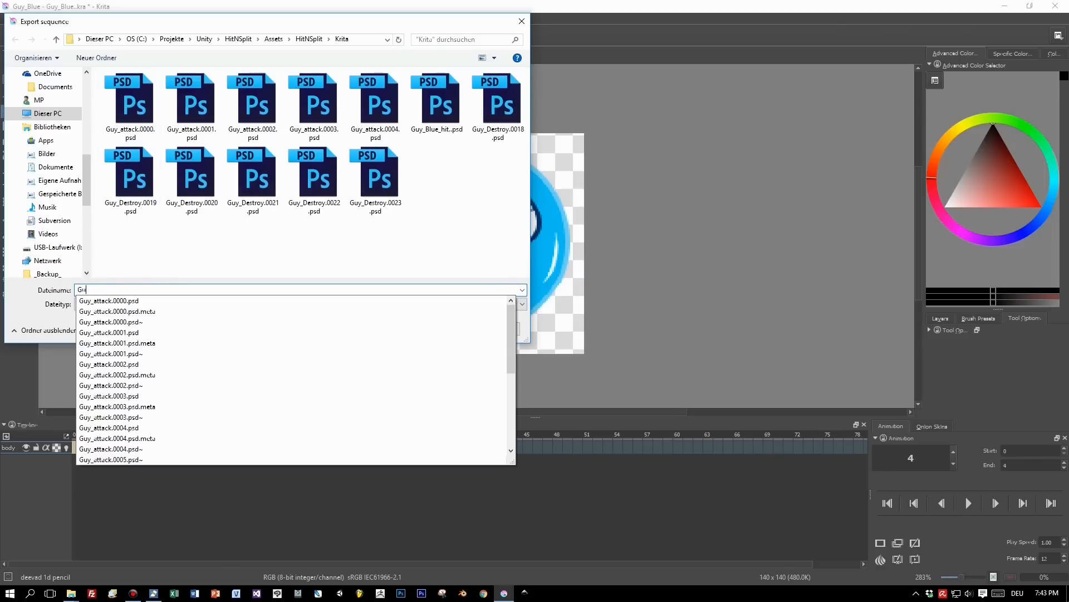
pyautogui.write('y_Attack')
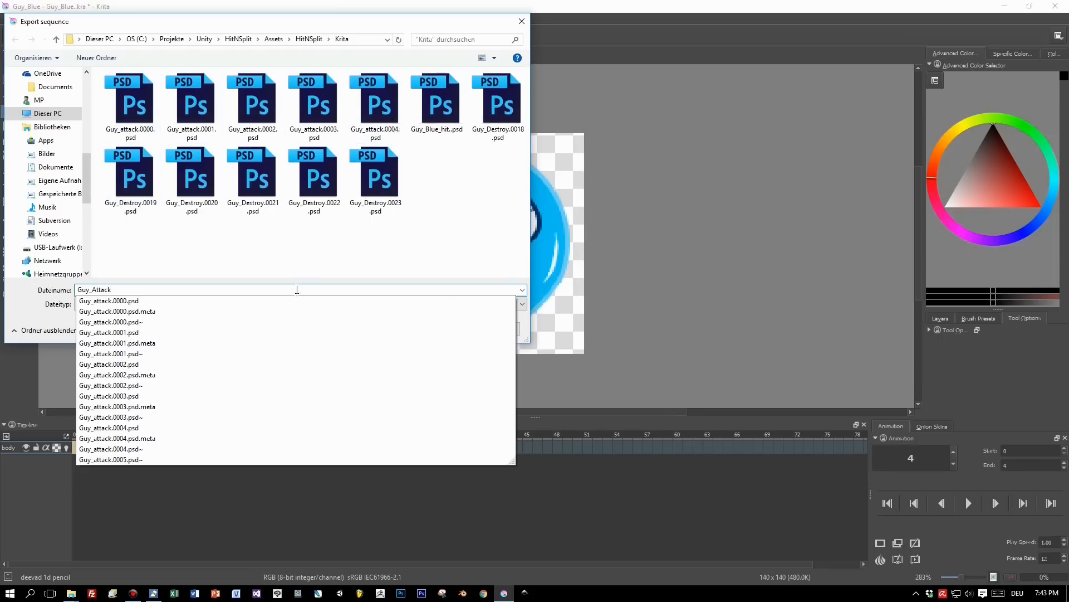
pyautogui.press('Escape')
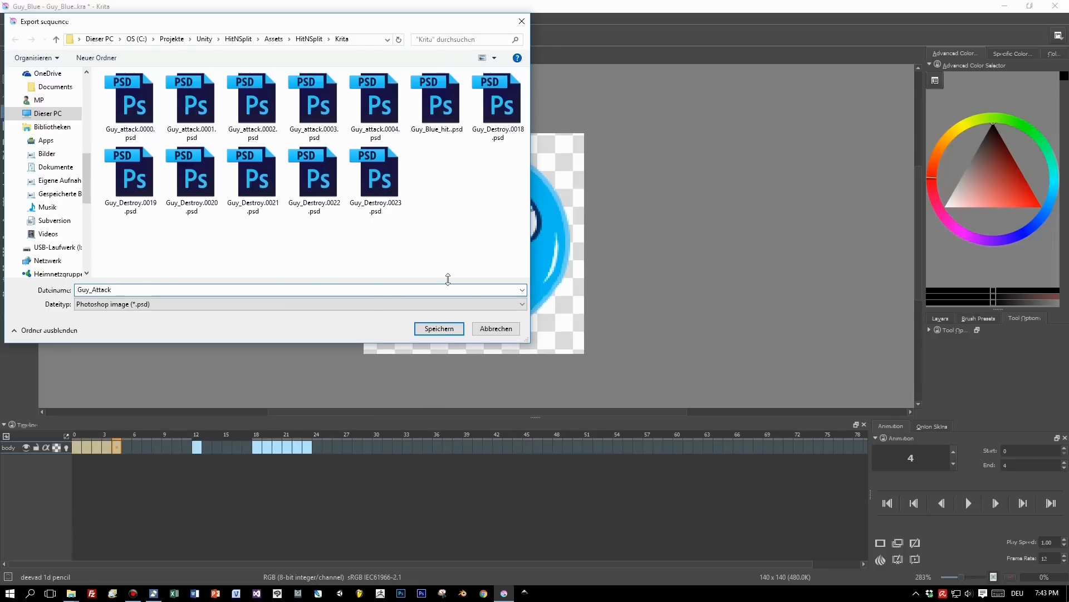
pyautogui.press('Return')
# Set up a single-image export of frame 12 as the Photoshop image Guy_Blue_hit..psd and cancel it
pyautogui.click(11, 19)
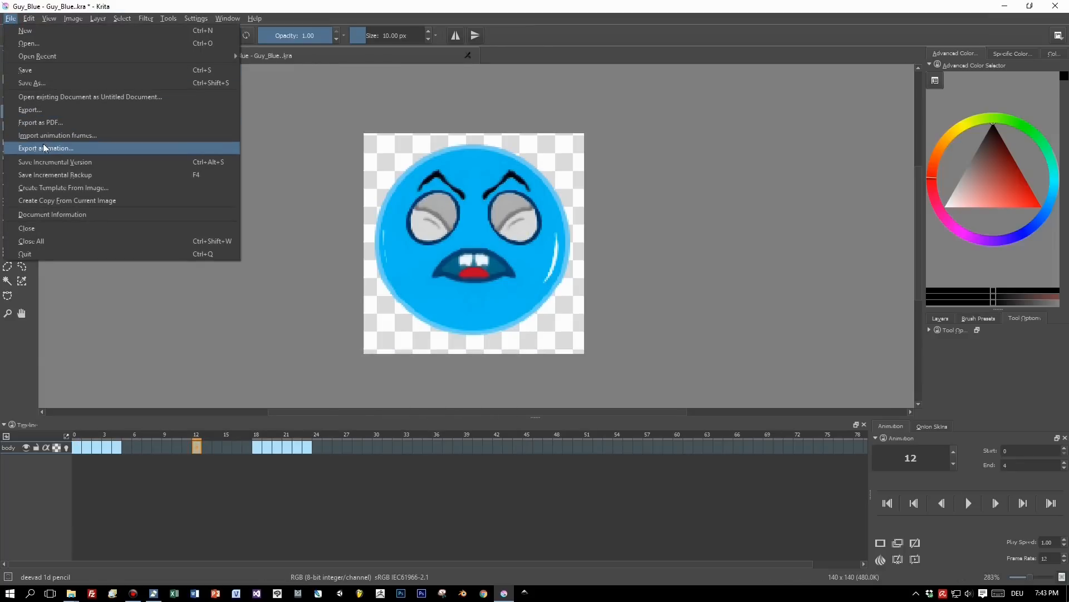
pyautogui.click(34, 109)
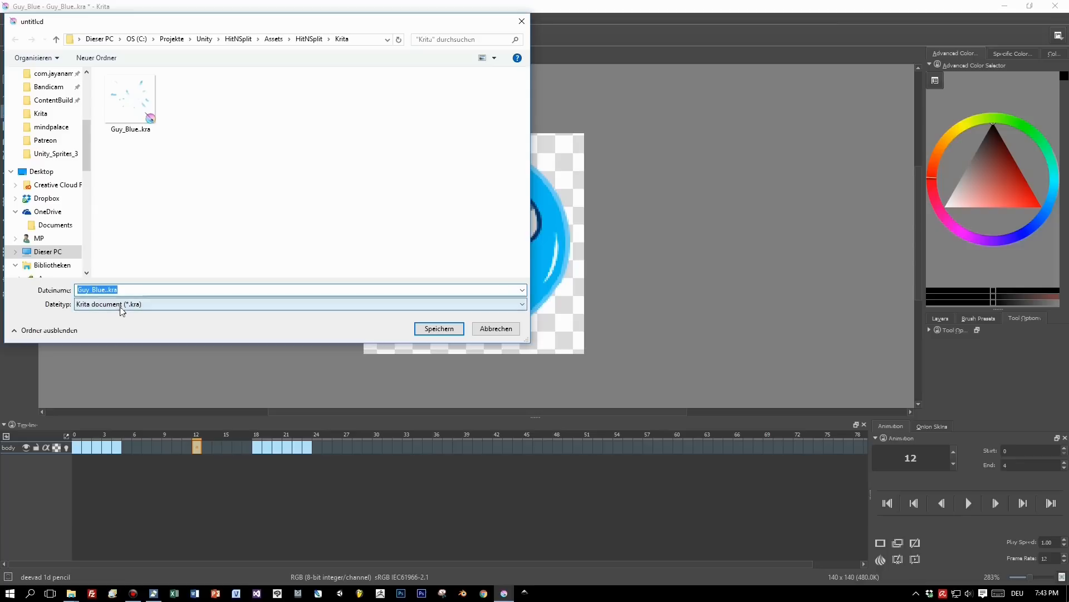
pyautogui.click(123, 304)
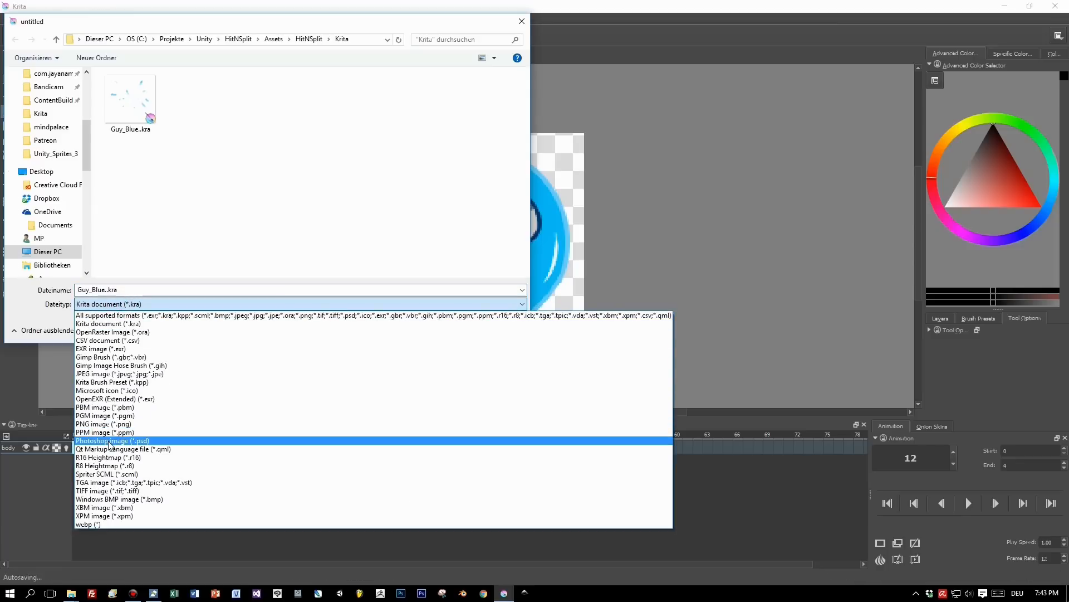
pyautogui.click(109, 441)
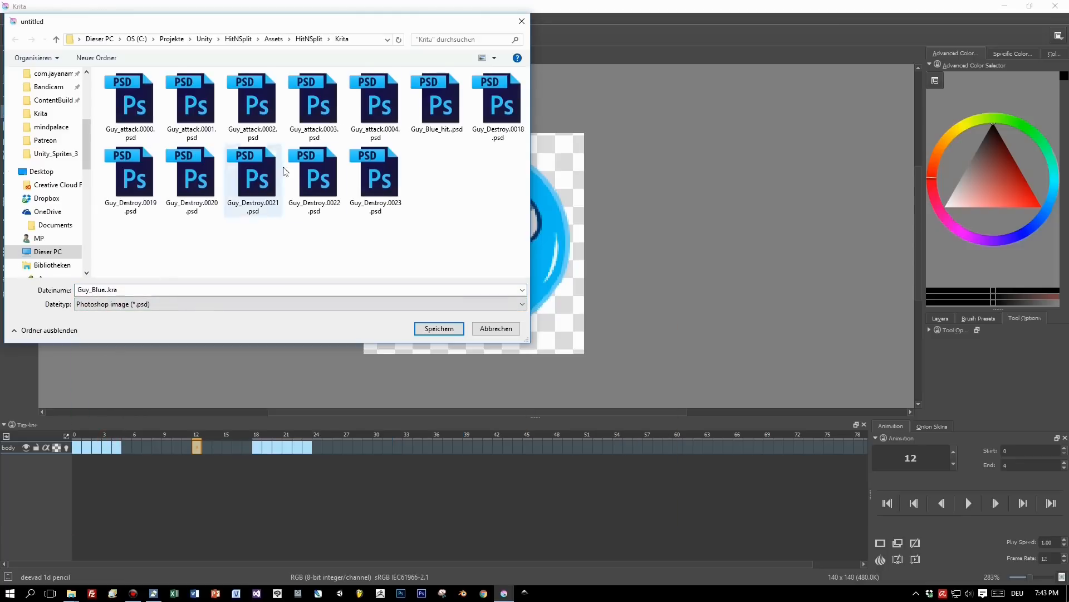
pyautogui.click(444, 108)
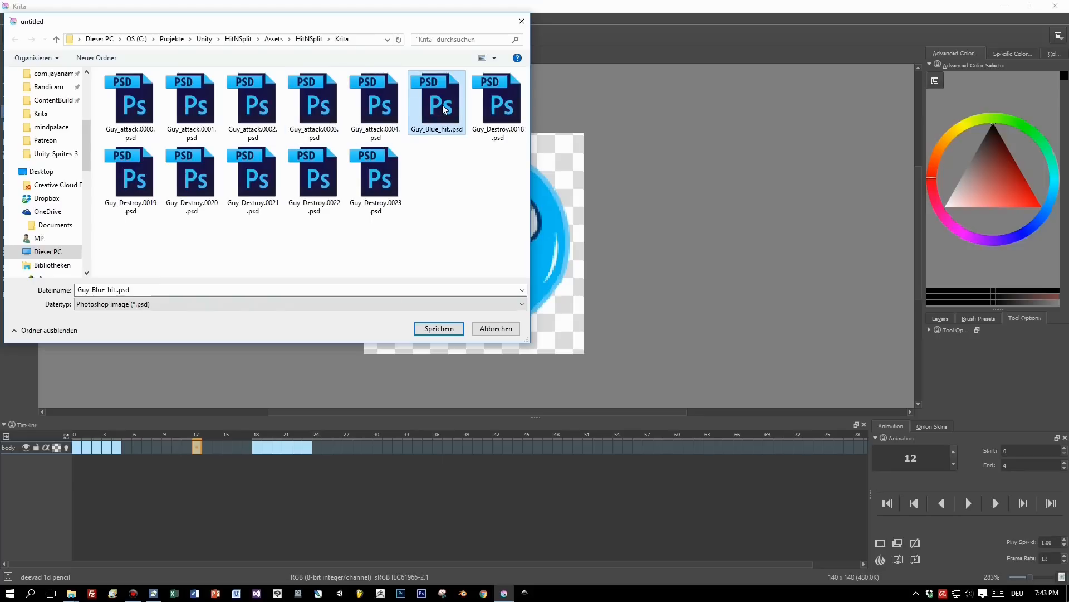
pyautogui.click(490, 331)
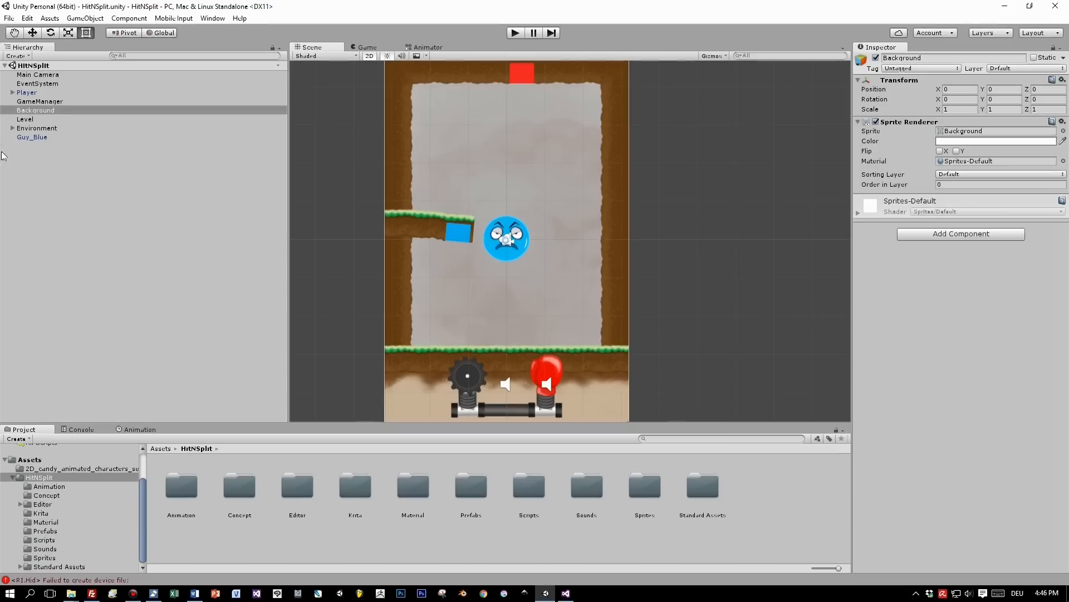
# In Unity, locate the Guy_Blue object's sprite in the Krita assets folder, collapse the expanded sprites and view Guy_attack.0000's import settings
pyautogui.click(32, 137)
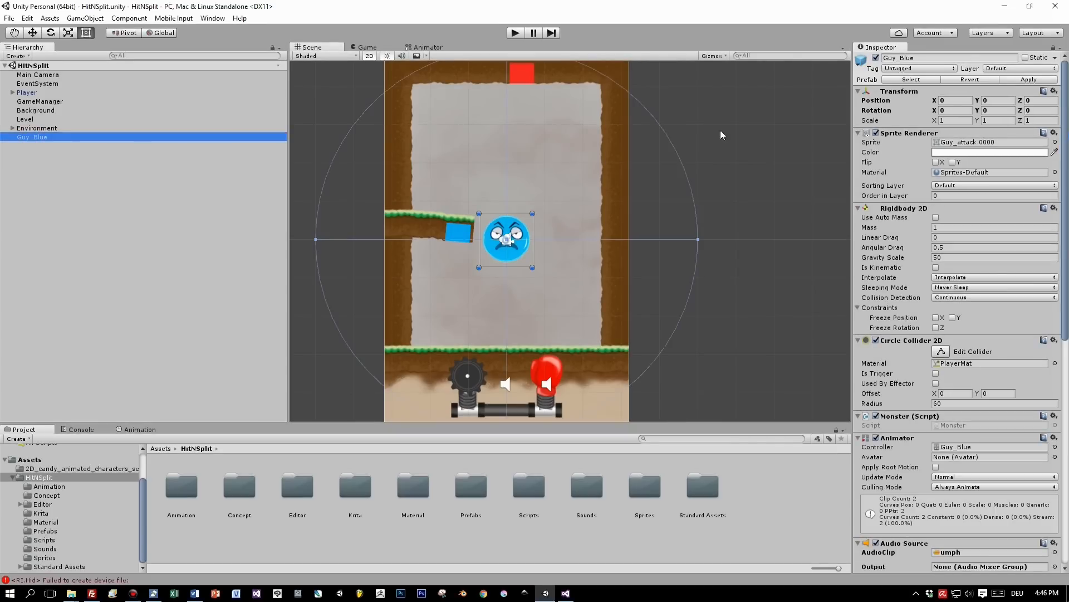
pyautogui.click(964, 143)
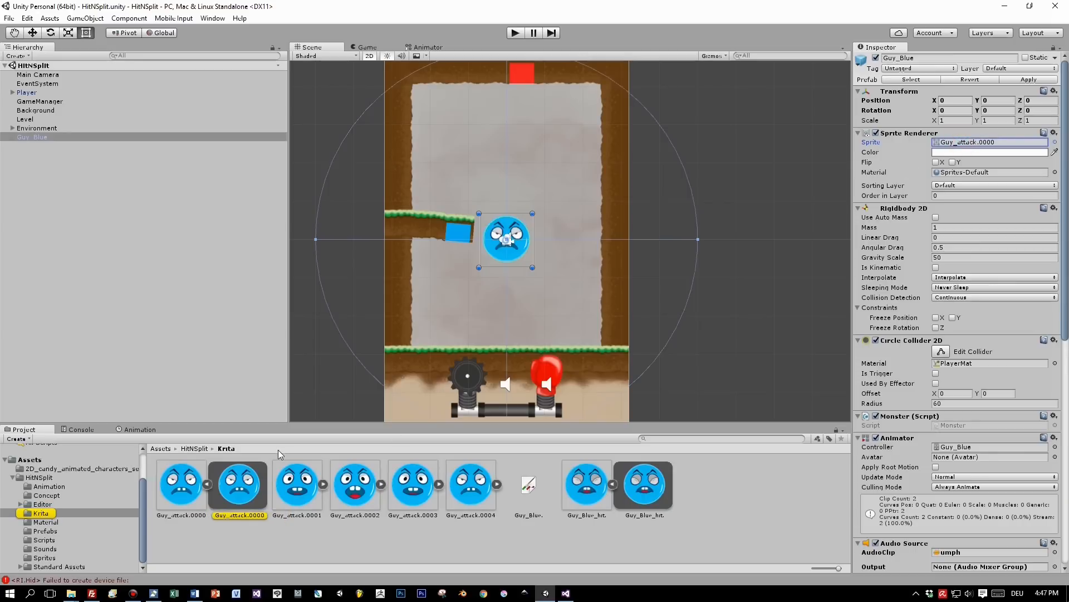
pyautogui.click(207, 485)
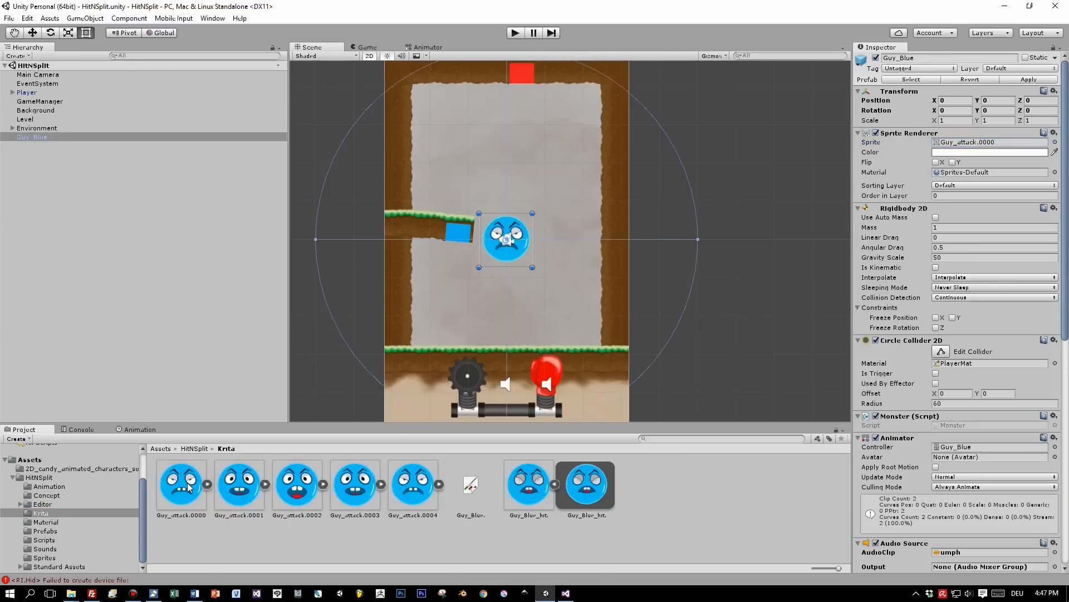
pyautogui.click(555, 485)
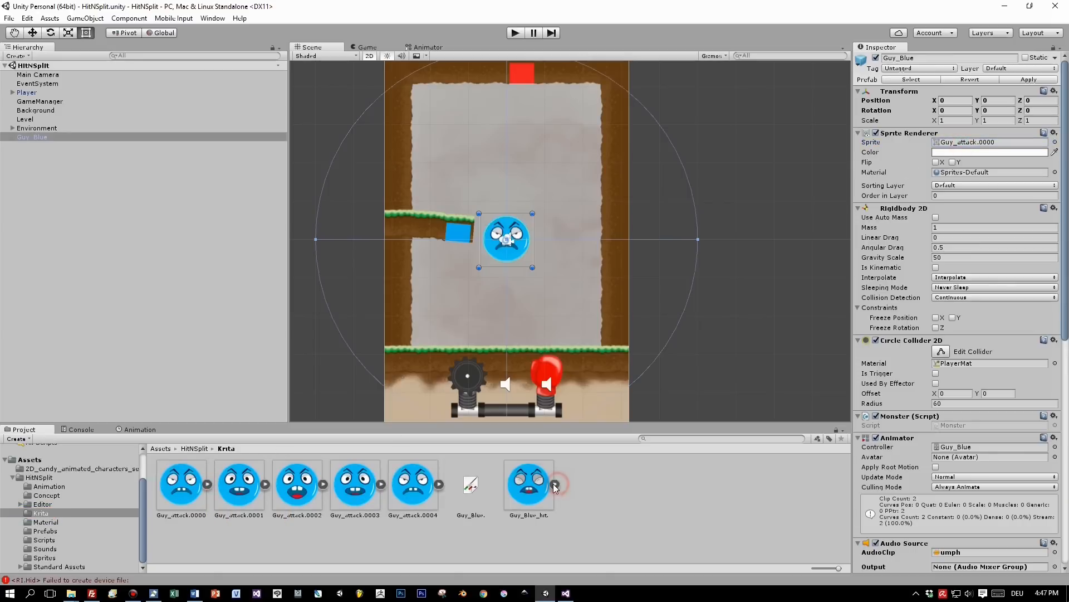
pyautogui.click(184, 489)
# Select the Guy_Blue object and view the keyframes of its Guy_Attack animation clip
pyautogui.scroll(2, 512, 262)
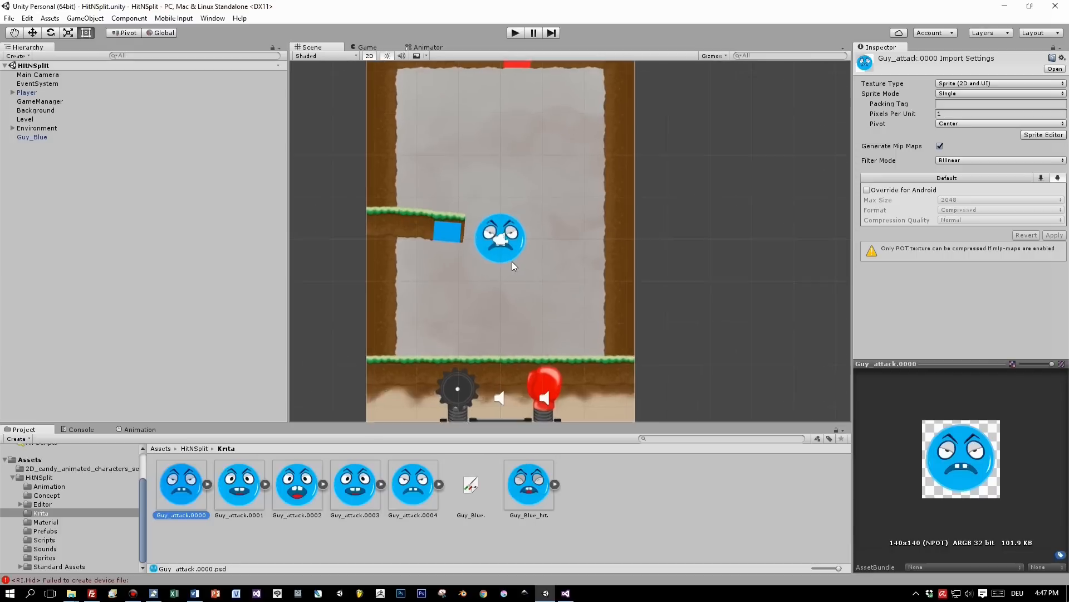
pyautogui.click(31, 138)
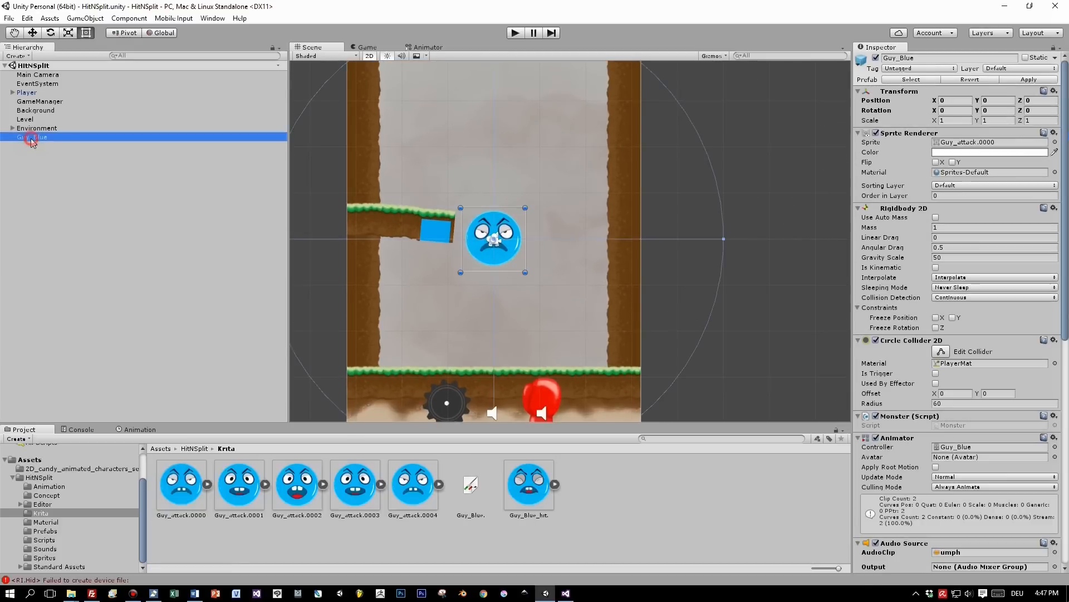
pyautogui.click(140, 429)
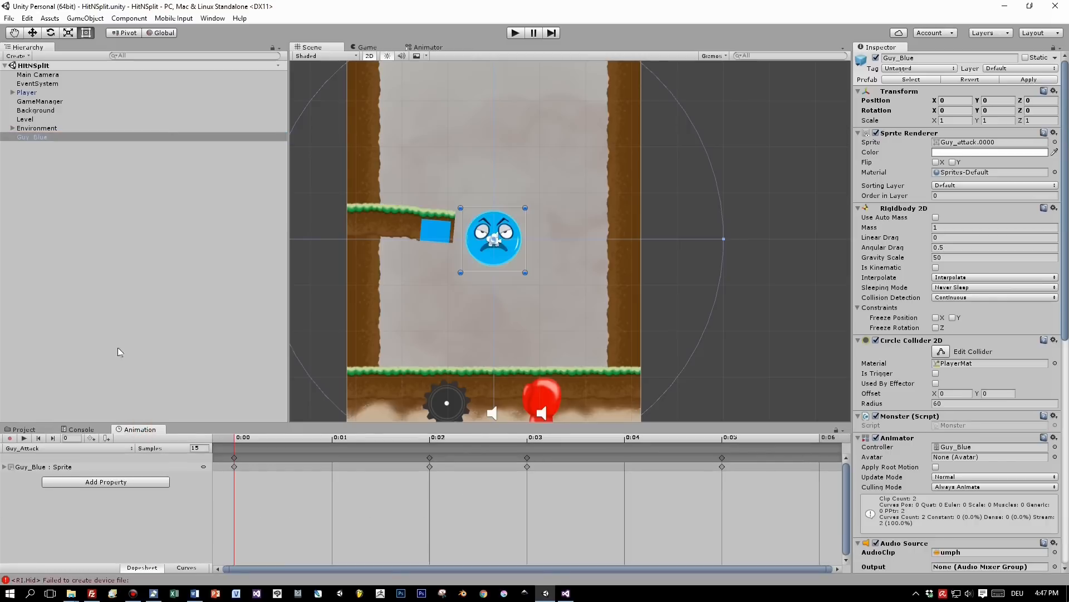
pyautogui.scroll(-3, 263, 503)
pyautogui.scroll(-4, 263, 503)
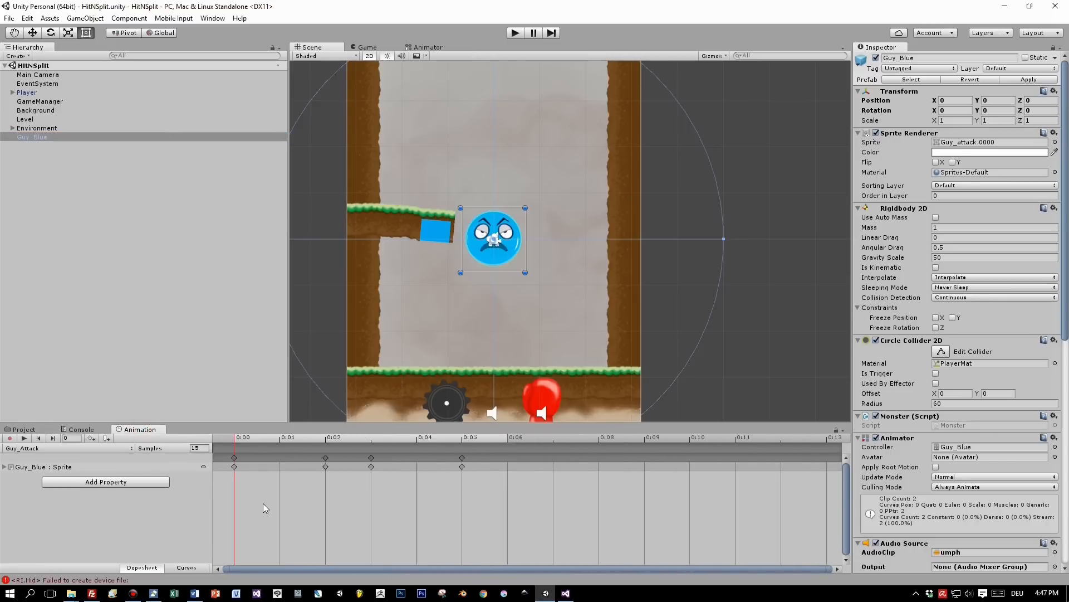
# Detach the Animation window and position it above the Guy_Blue character, with the Krita folder's sprites in view
pyautogui.scroll(-1, 263, 507)
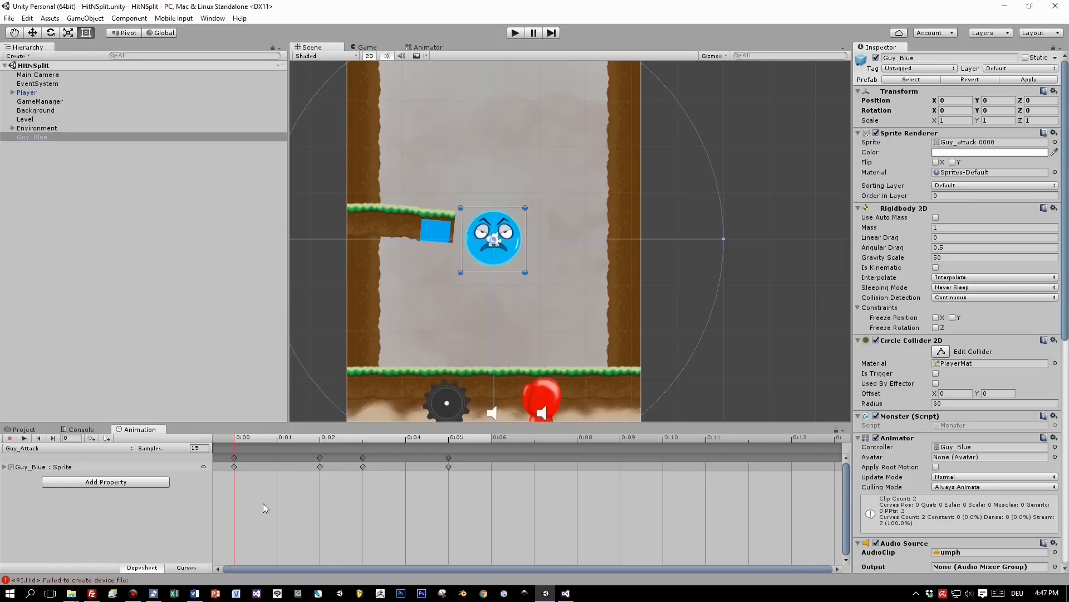
pyautogui.moveTo(139, 429); pyautogui.dragTo(576, 179)
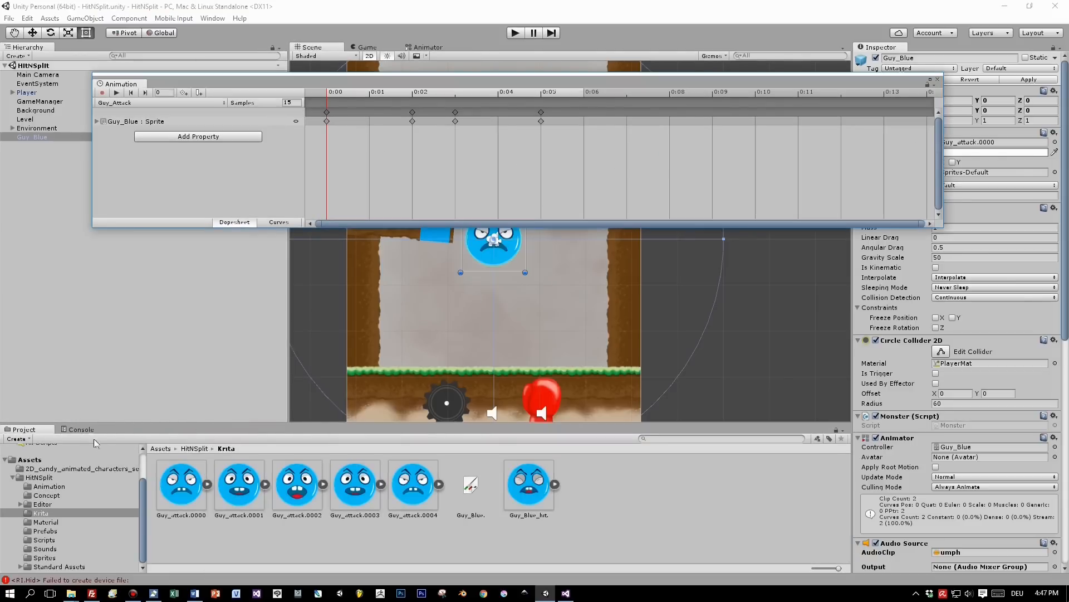
pyautogui.moveTo(245, 485)
pyautogui.mouseDown()
pyautogui.moveTo(255, 418)
pyautogui.moveTo(332, 179)
pyautogui.moveTo(418, 120)
pyautogui.moveTo(372, 263)
pyautogui.moveTo(232, 510)
pyautogui.moveTo(189, 497)
pyautogui.moveTo(233, 493)
pyautogui.mouseUp()
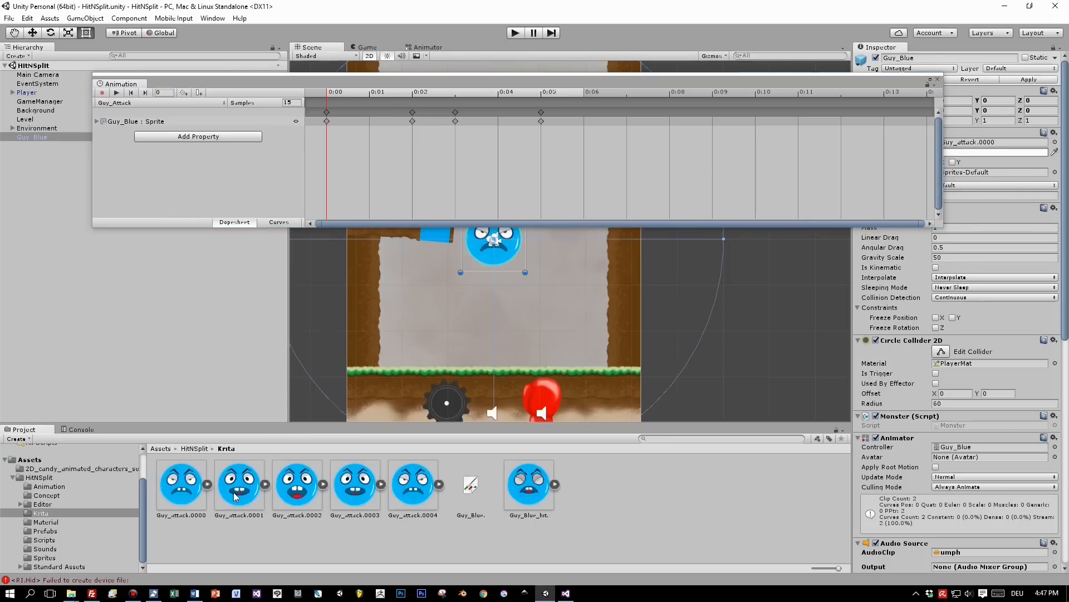
pyautogui.moveTo(399, 80); pyautogui.dragTo(401, 48)
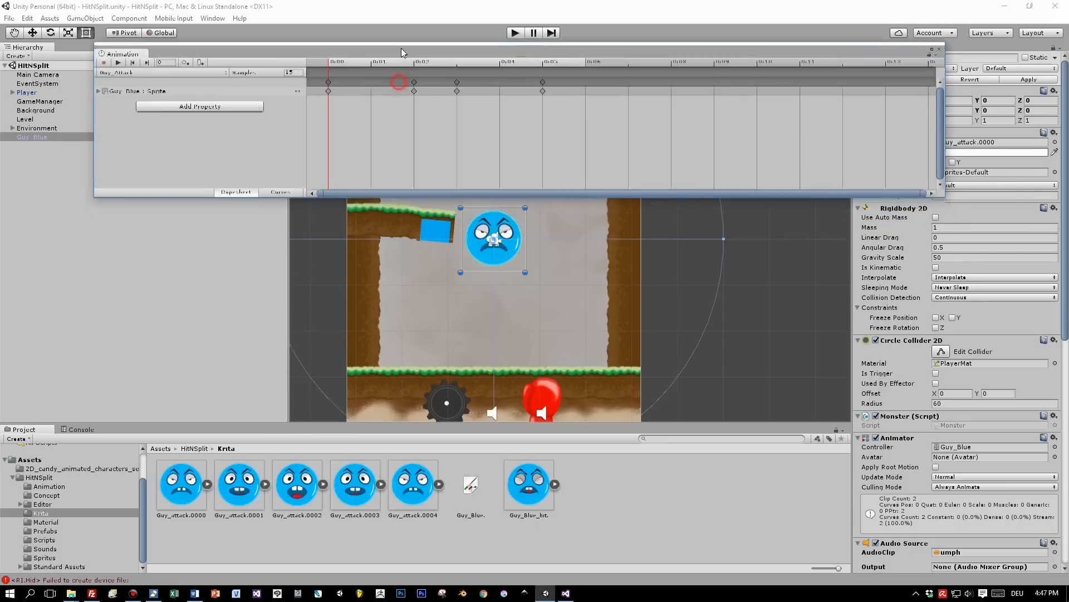
# Scrub the Guy_Attack clip through its keyframes up to frame 5 and back to the start
pyautogui.moveTo(331, 56); pyautogui.dragTo(353, 59)
pyautogui.click(411, 65)
pyautogui.click(452, 69)
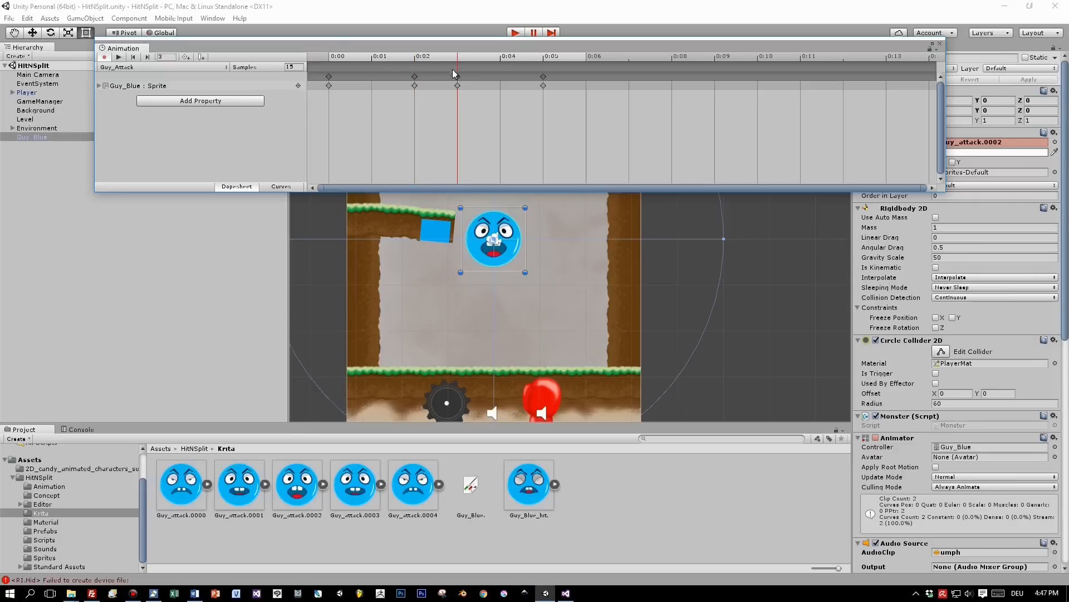
pyautogui.moveTo(456, 70); pyautogui.dragTo(556, 82)
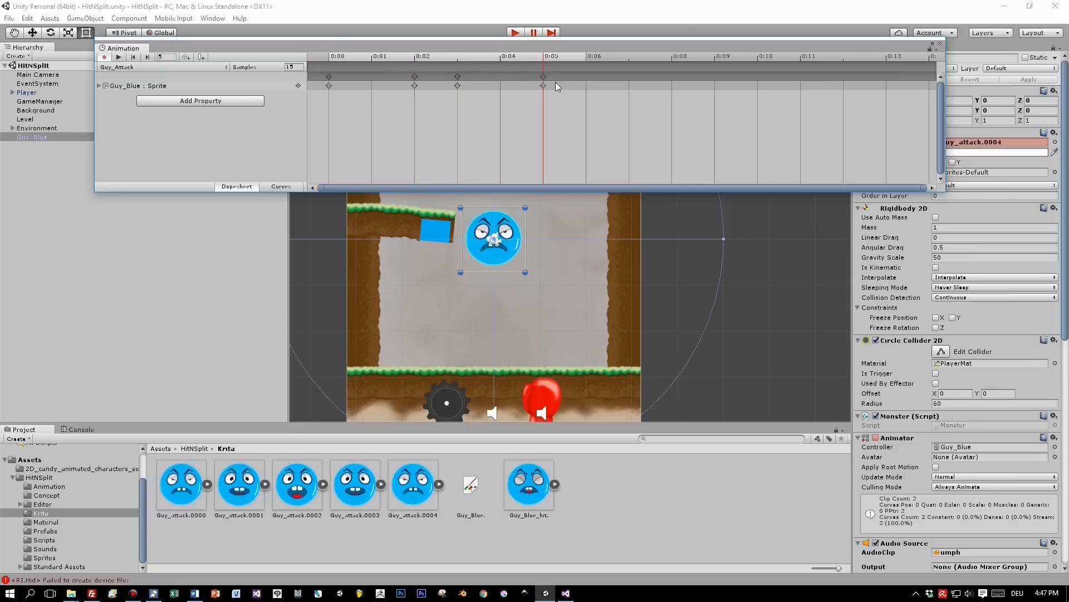
pyautogui.moveTo(556, 82); pyautogui.dragTo(317, 85)
# View the Guy_Blue_hit. sprite's import settings and switch the Animation window to the Guy_Hit clip
pyautogui.click(534, 489)
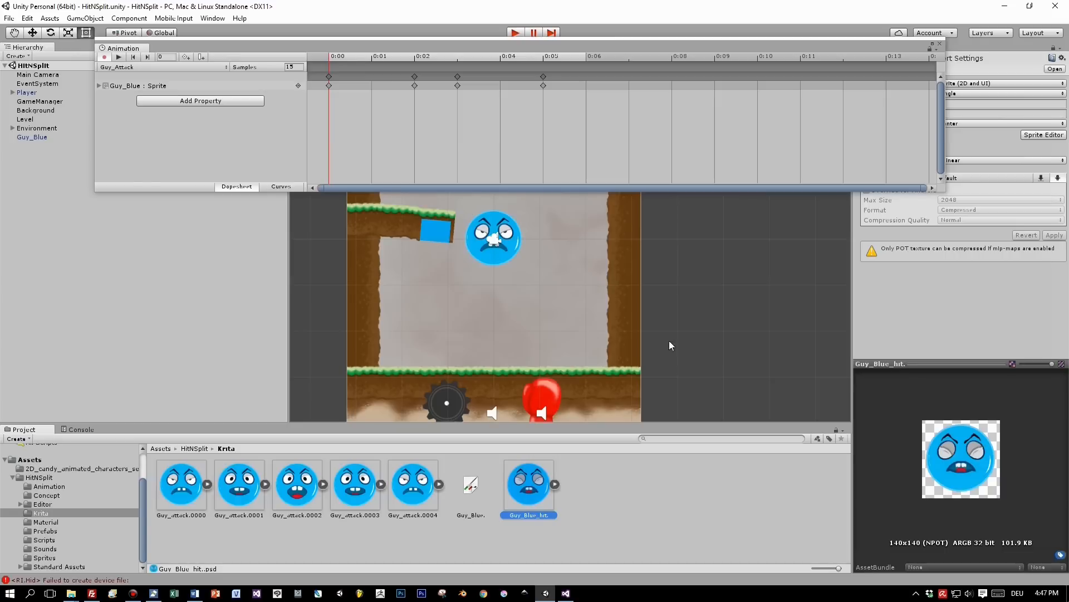
pyautogui.click(132, 67)
pyautogui.click(136, 92)
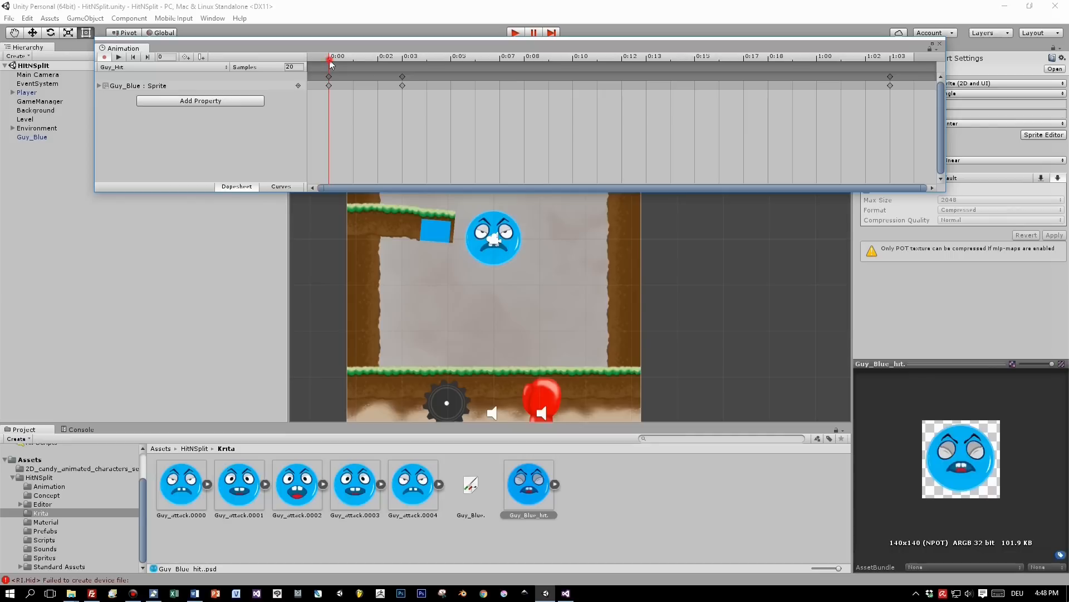
# Scrub Guy_Hit through its keyframes at frames 0, 3 and 23, return to the start and play the clip
pyautogui.moveTo(329, 59); pyautogui.dragTo(394, 71)
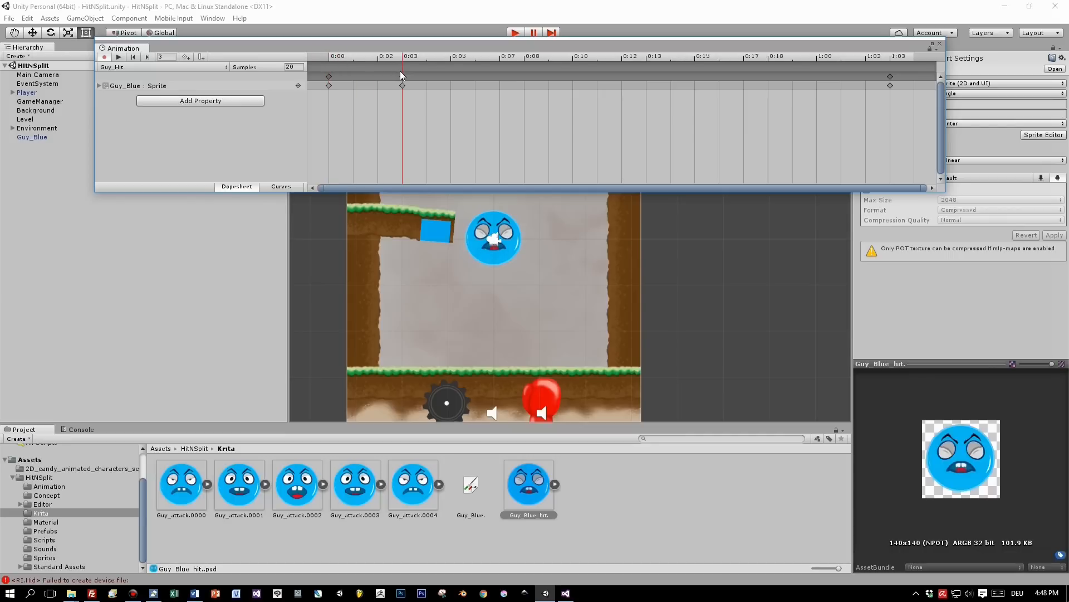
pyautogui.scroll(-2, 527, 128)
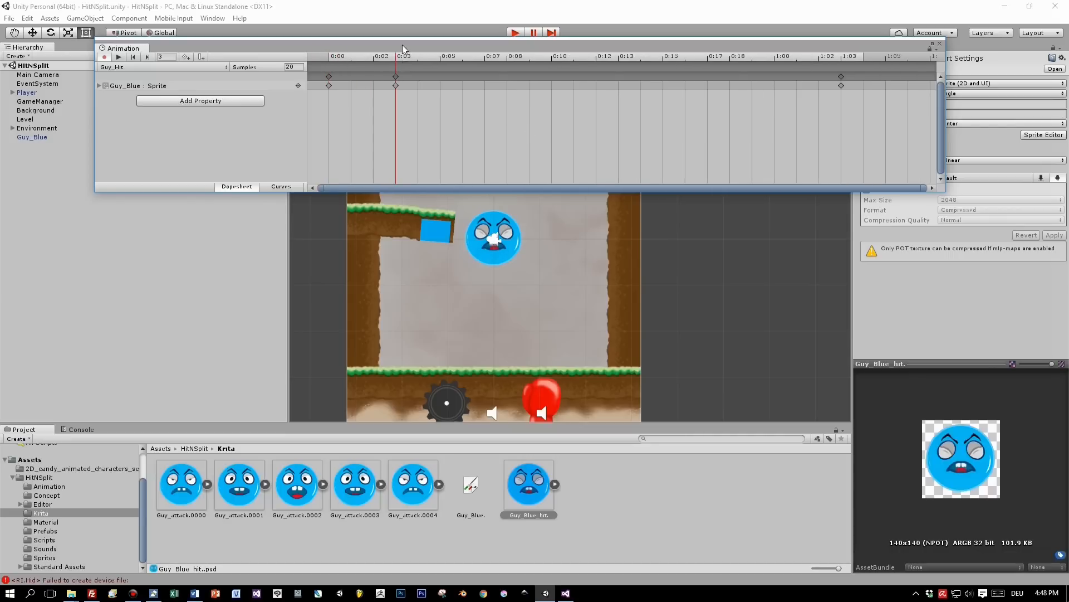
pyautogui.moveTo(399, 59); pyautogui.dragTo(837, 89)
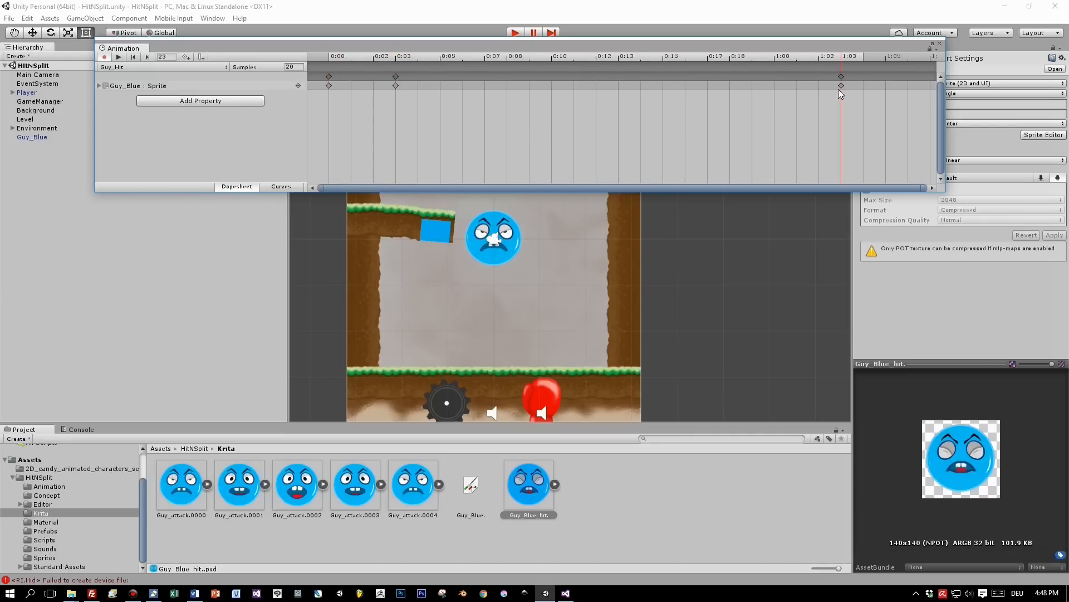
pyautogui.click(841, 86)
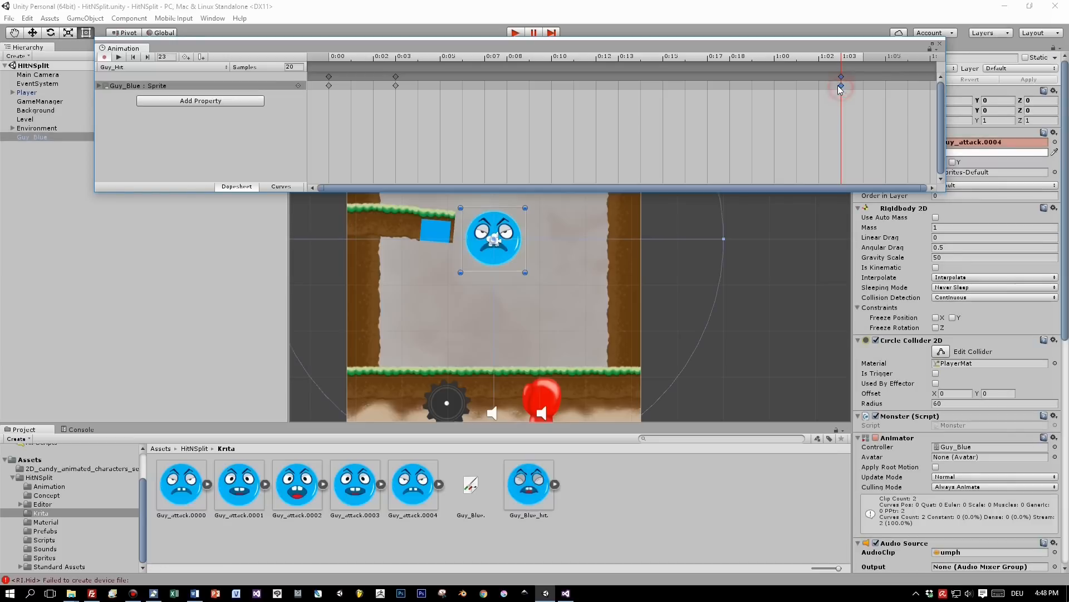
pyautogui.moveTo(841, 58); pyautogui.dragTo(333, 60)
pyautogui.click(118, 58)
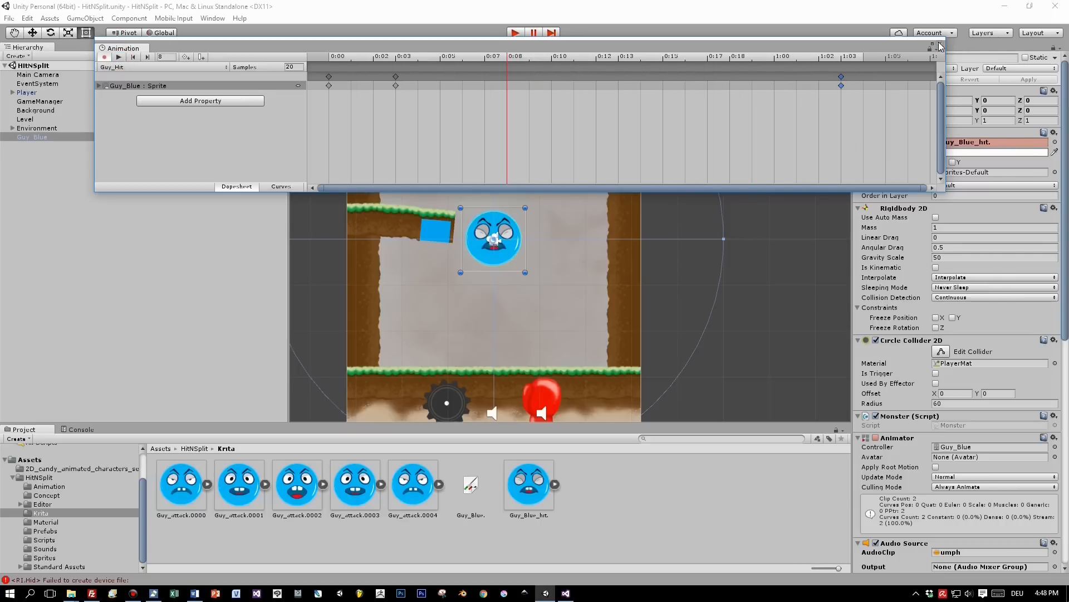
# Close the Animation window and review Guy_Blue's Animator and Audio Source components
pyautogui.moveTo(844, 49); pyautogui.dragTo(823, 62)
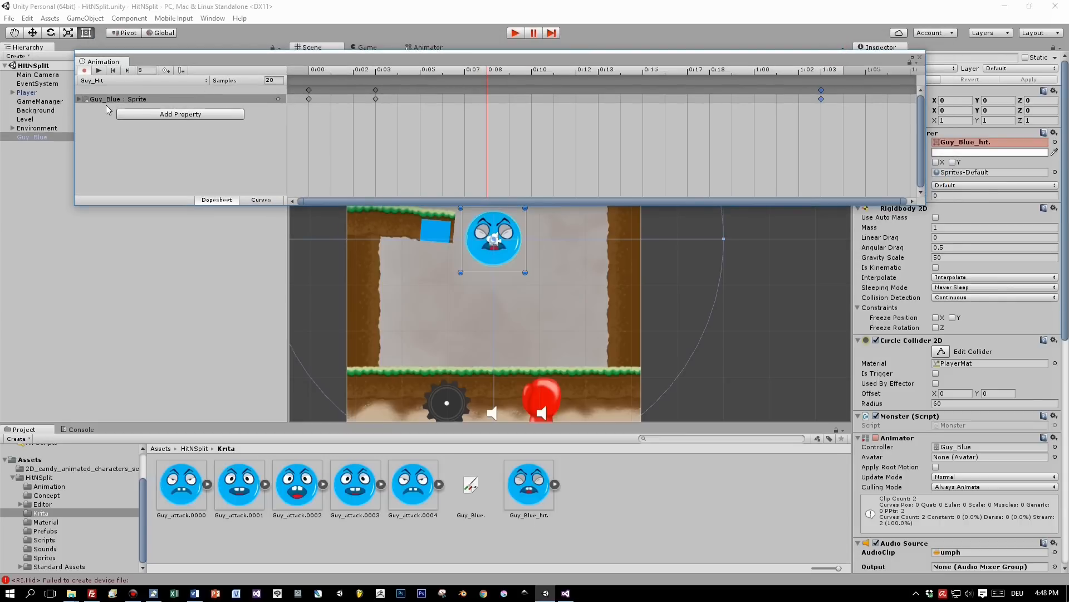
pyautogui.click(99, 99)
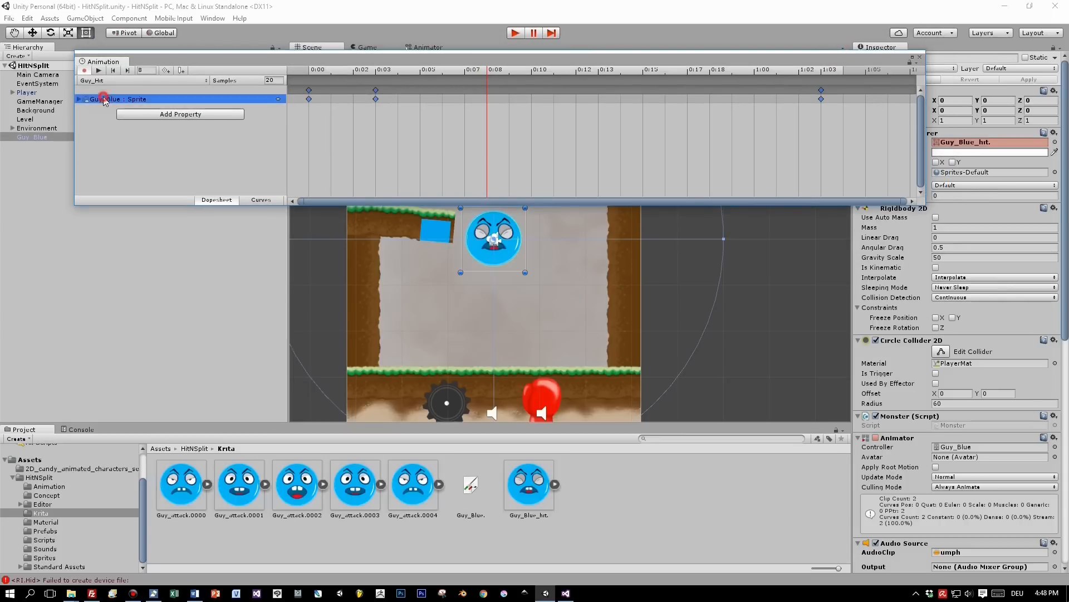
pyautogui.click(920, 56)
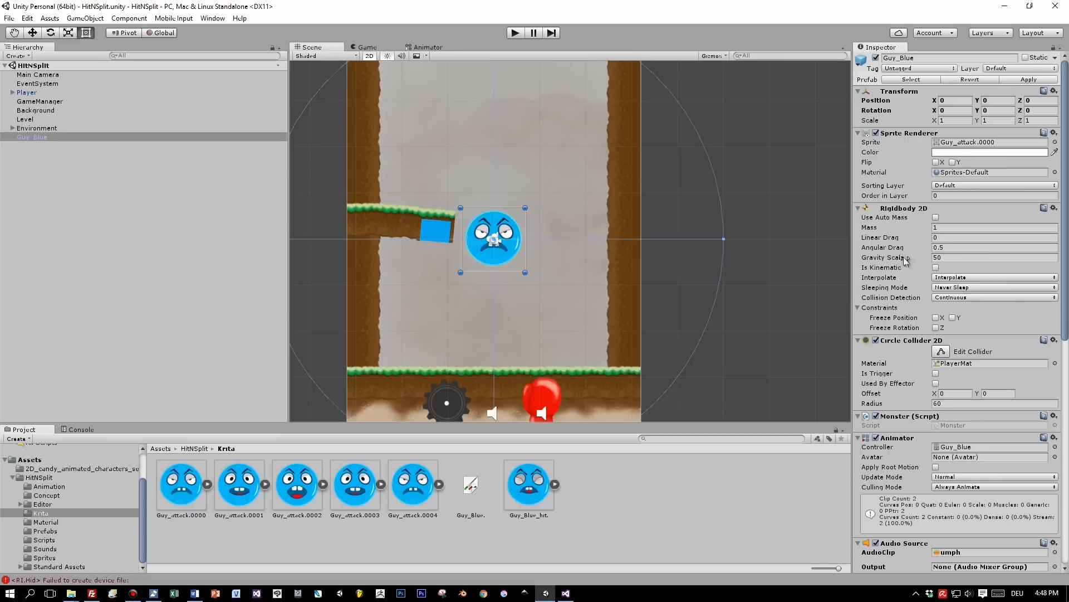
pyautogui.scroll(-6, 912, 411)
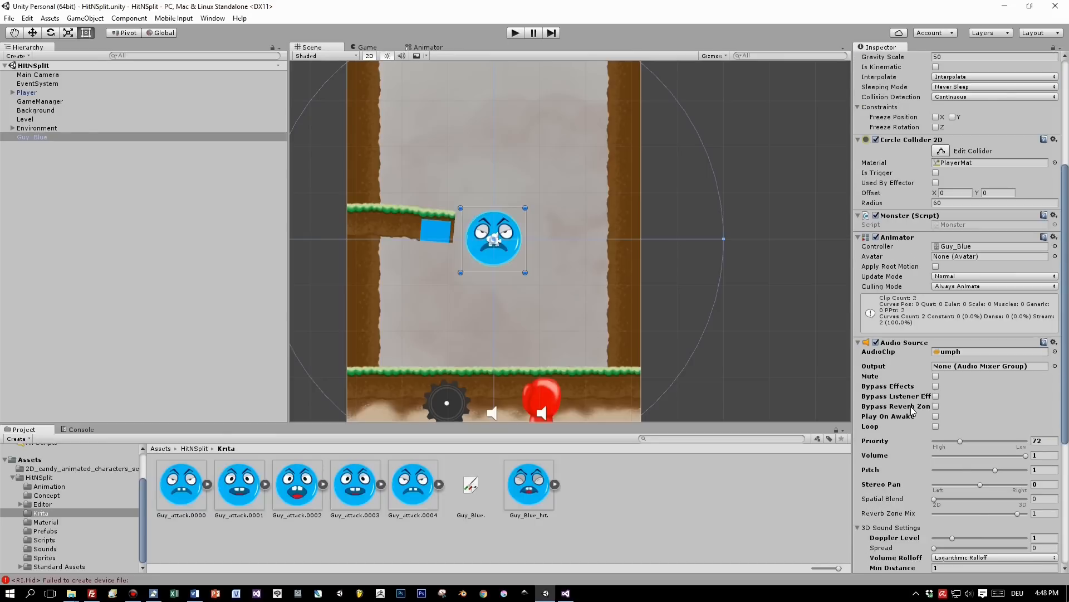
# View the Loop Time settings of the Guy_Hit and Guy_Attack clips in the Animation assets folder
pyautogui.click(61, 488)
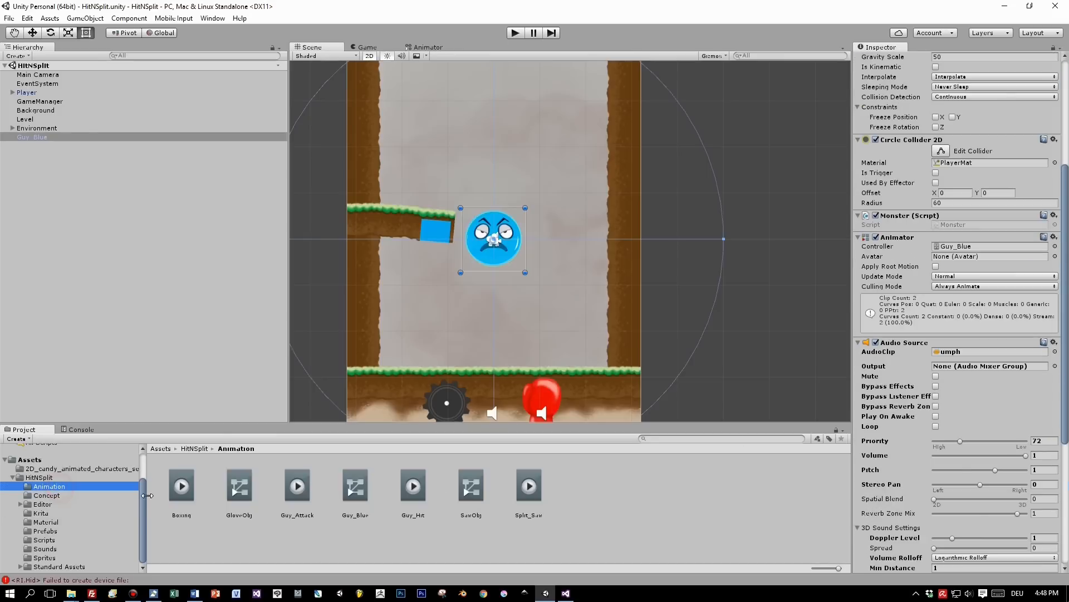
pyautogui.click(413, 483)
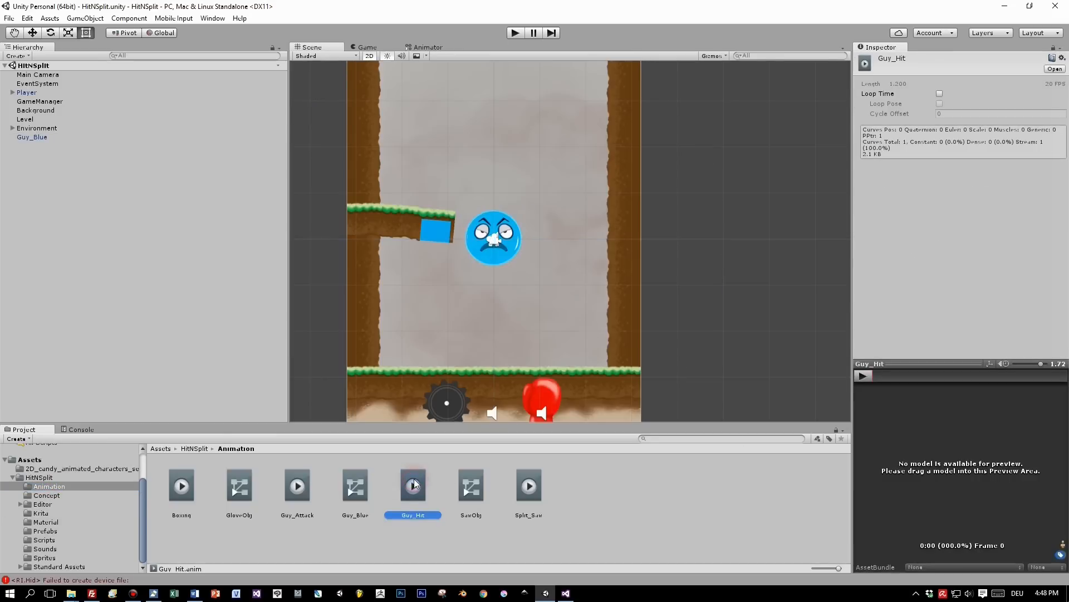
pyautogui.click(292, 491)
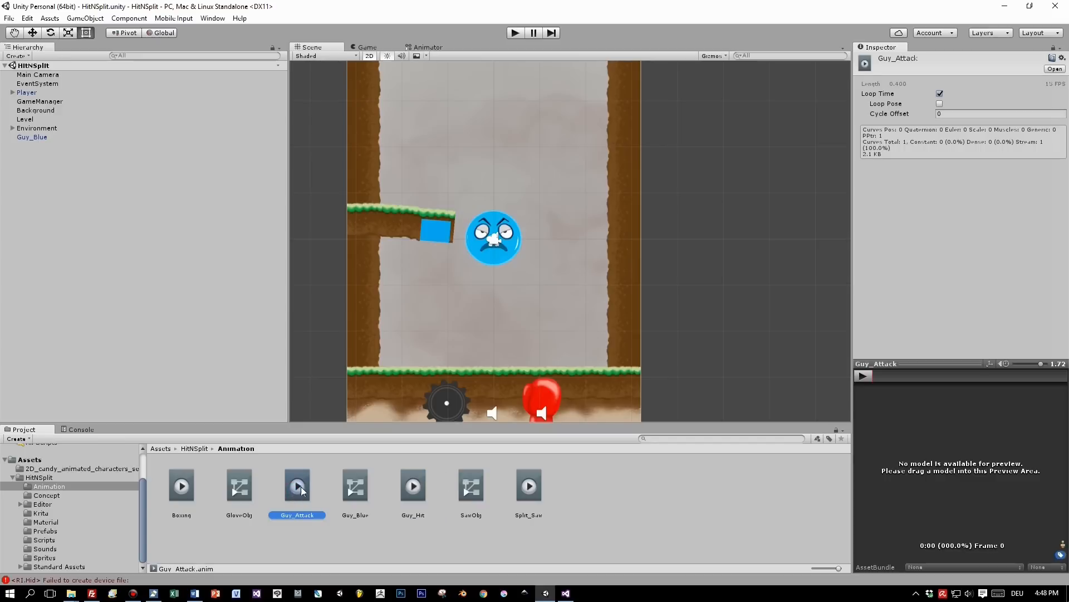
# Open the Guy_Blue animator controller and inspect the motions and transitions of its Guy_Attack and Guy_Hit states
pyautogui.doubleClick(360, 480)
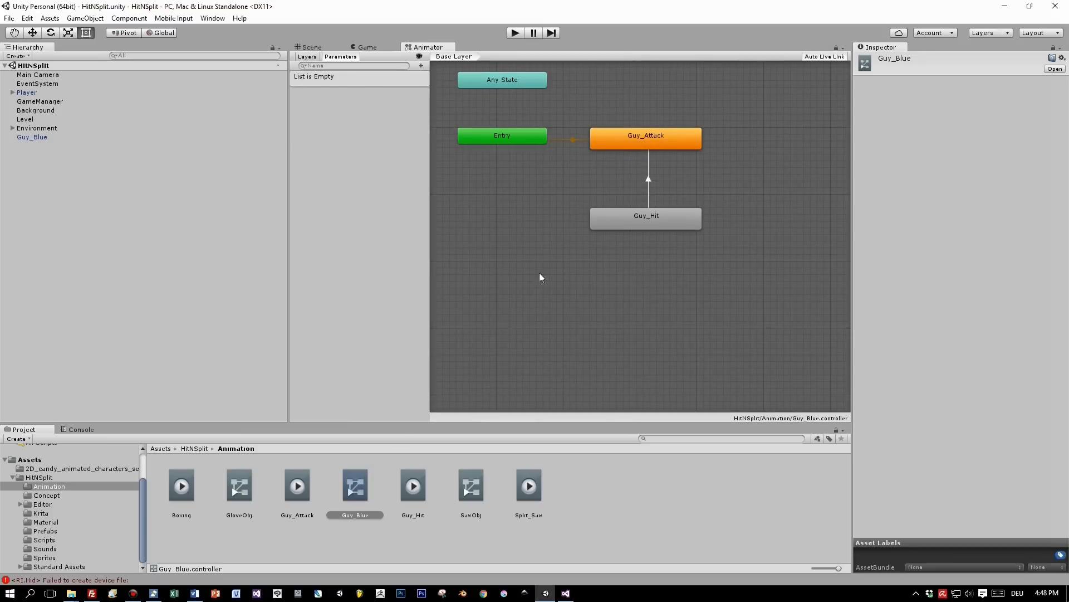
pyautogui.click(620, 141)
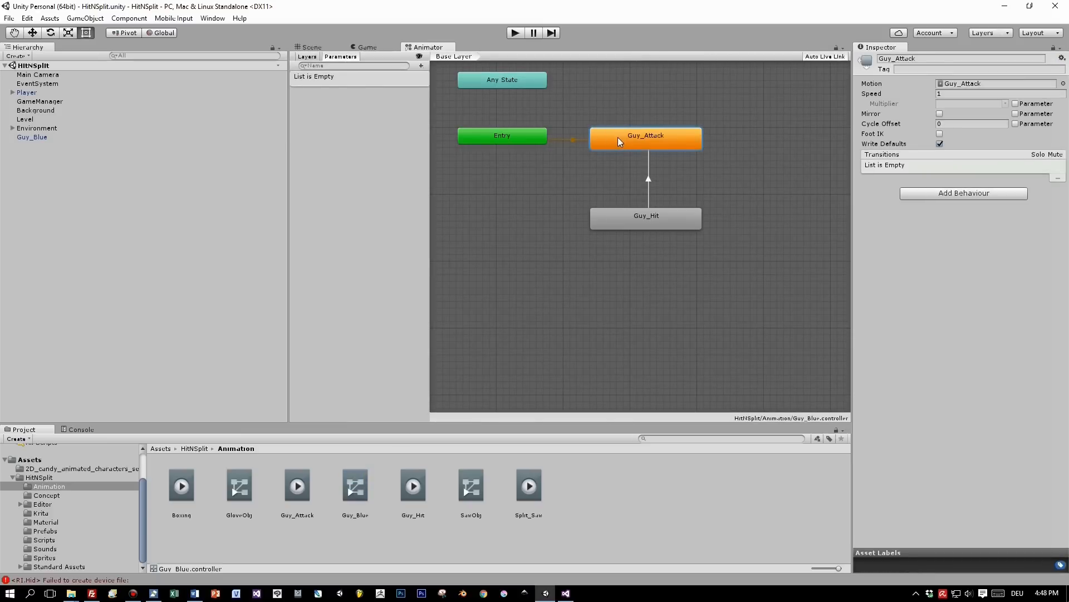
pyautogui.click(947, 84)
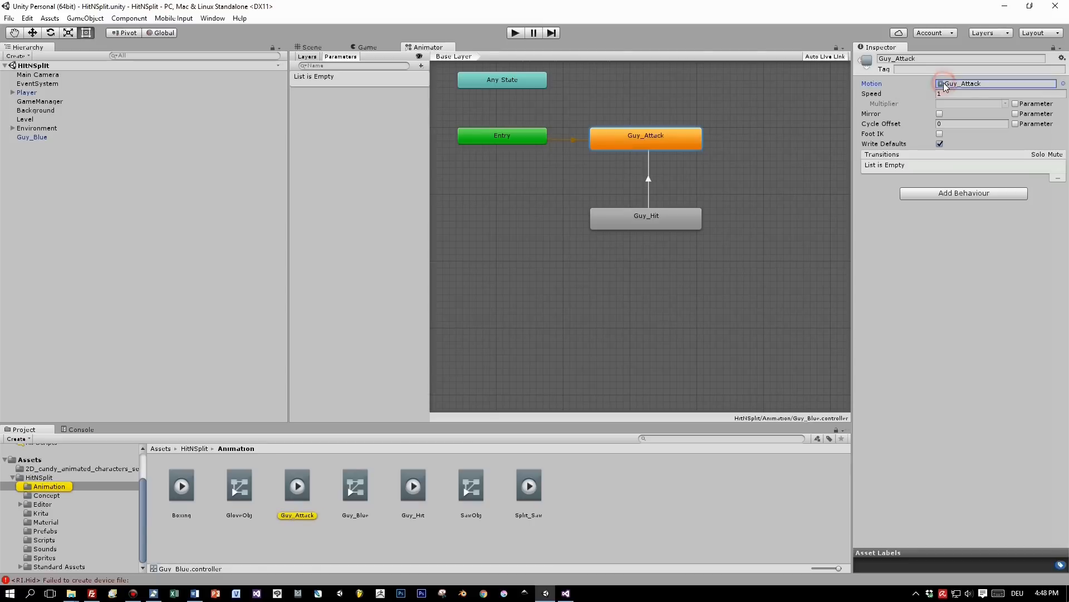
pyautogui.click(693, 139)
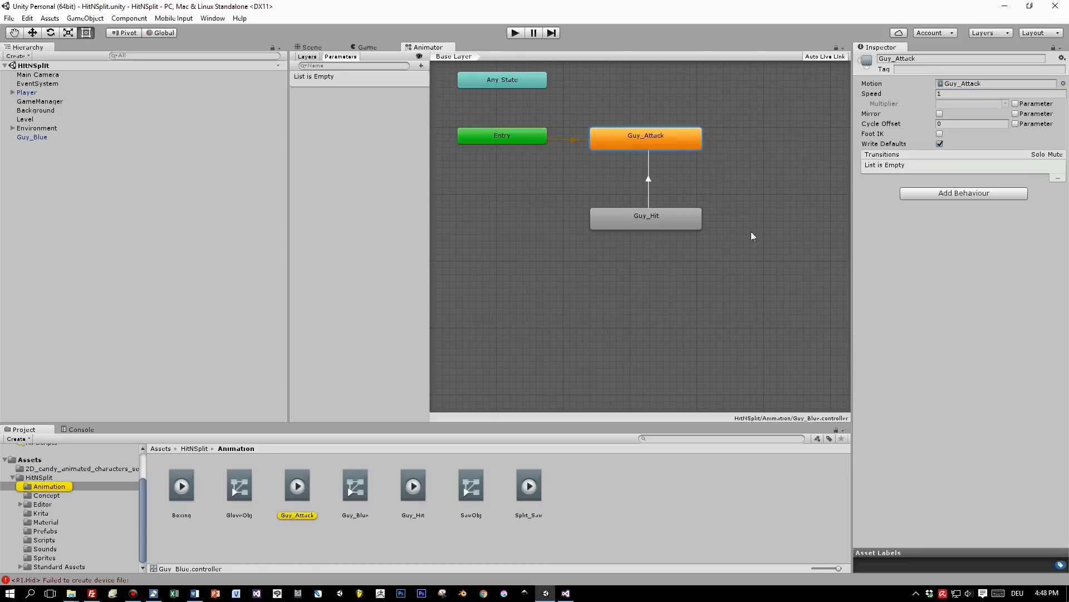
pyautogui.click(649, 223)
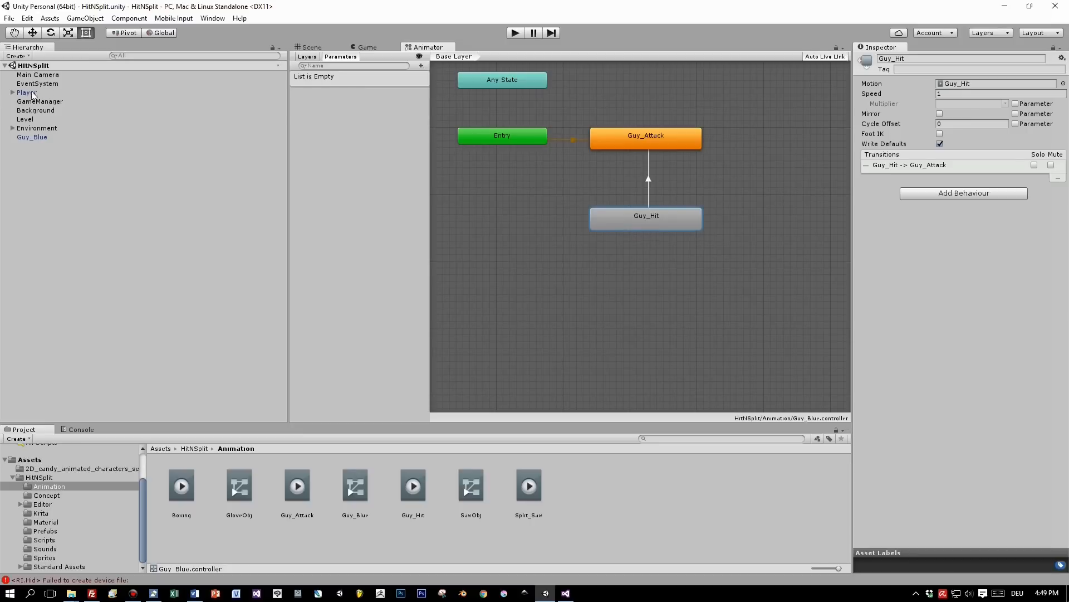
# Run the game, move the boxing glove beneath the blue character, and stop the game
pyautogui.click(514, 33)
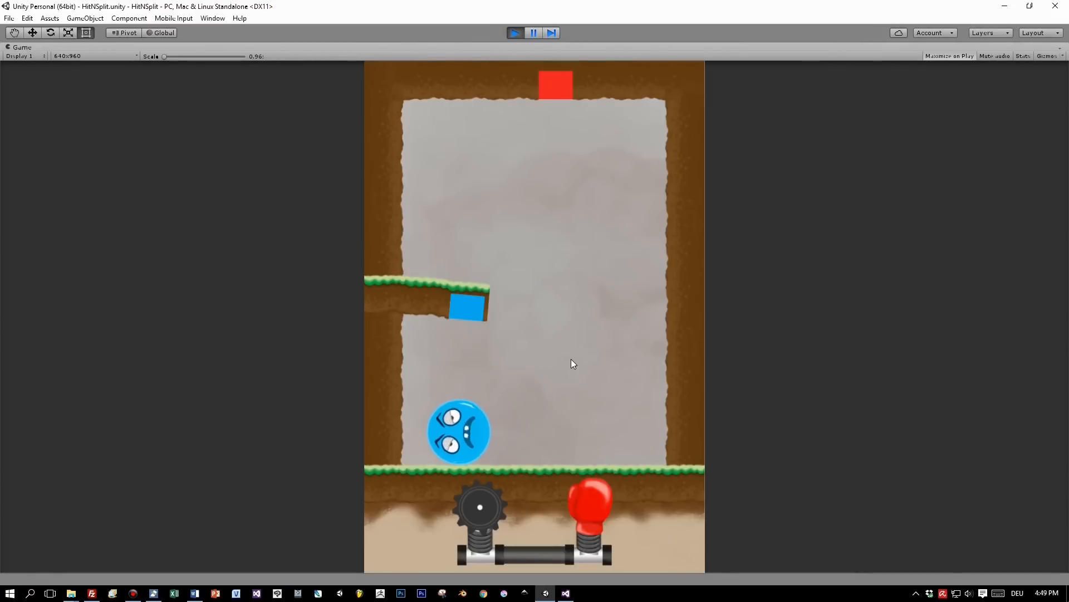
pyautogui.moveTo(525, 550); pyautogui.dragTo(433, 502)
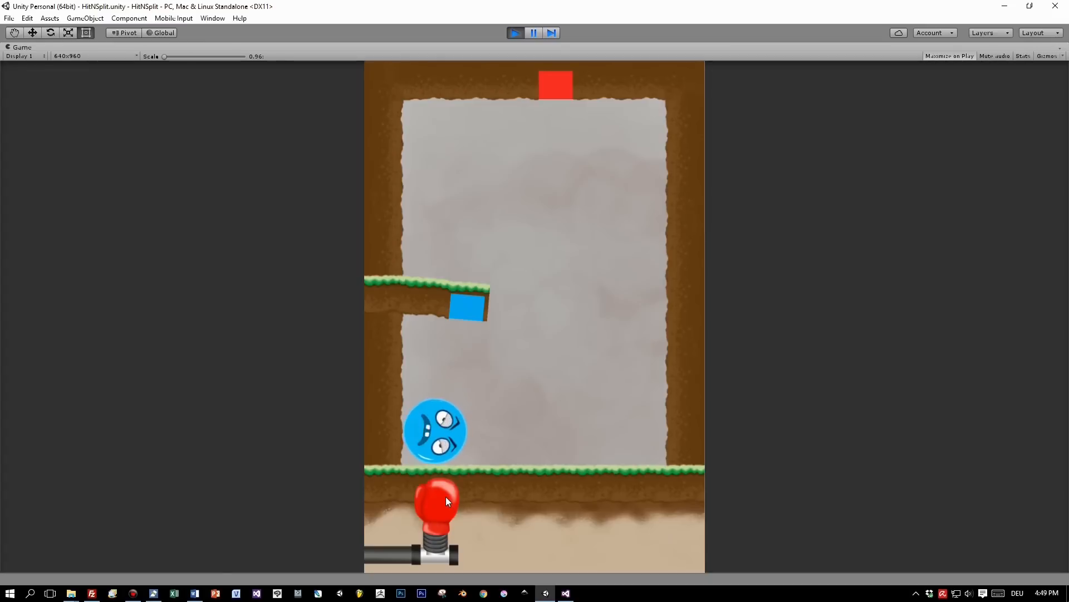
pyautogui.moveTo(392, 541); pyautogui.dragTo(429, 534)
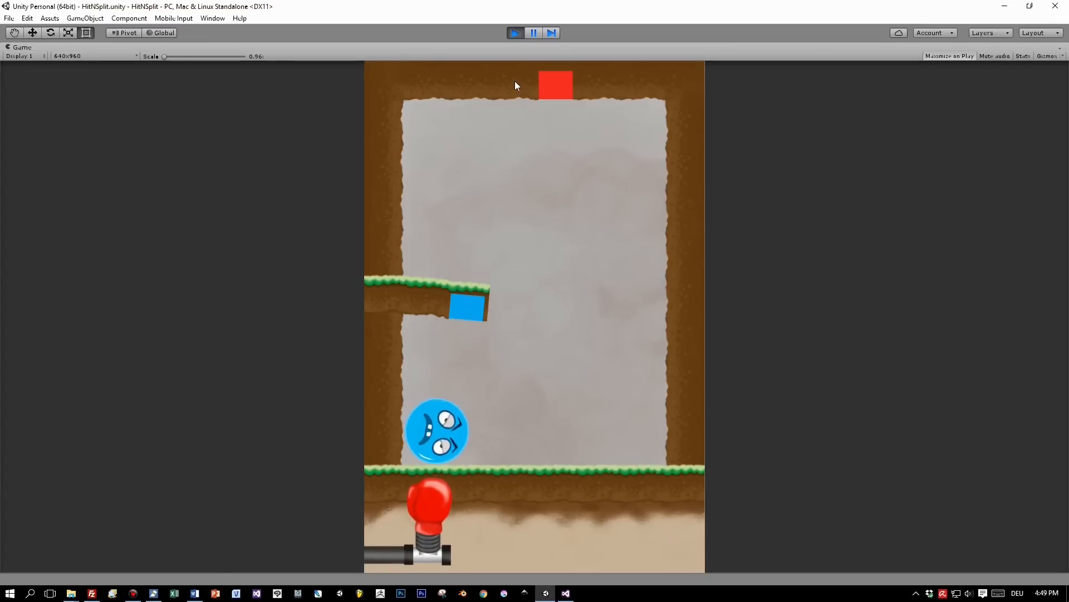
pyautogui.click(515, 33)
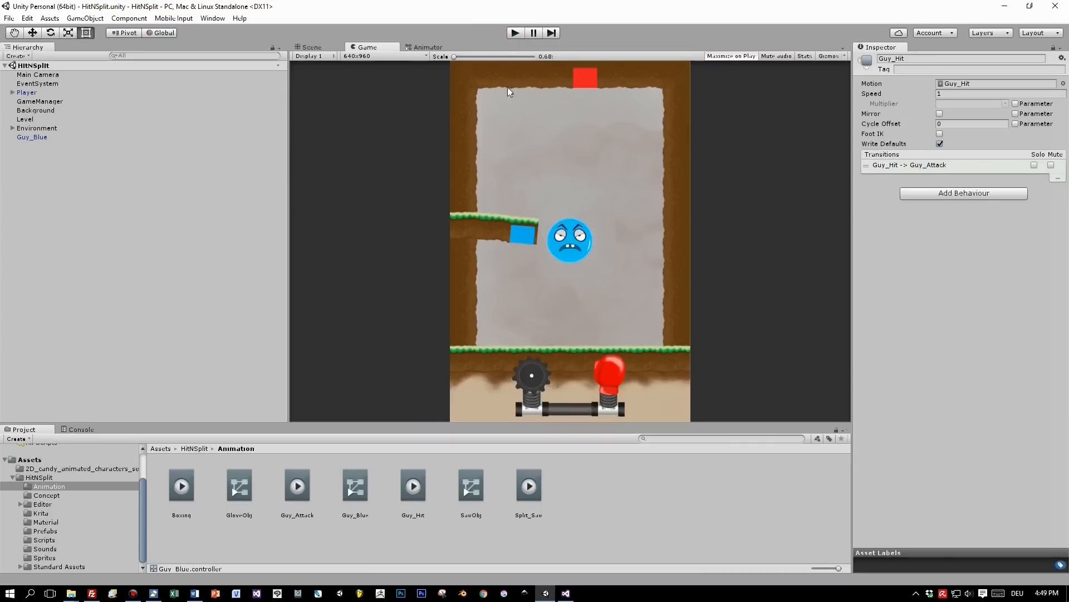
# Run the game again, punch the blue character with the glove to see its hit animation, and stop the game
pyautogui.click(515, 33)
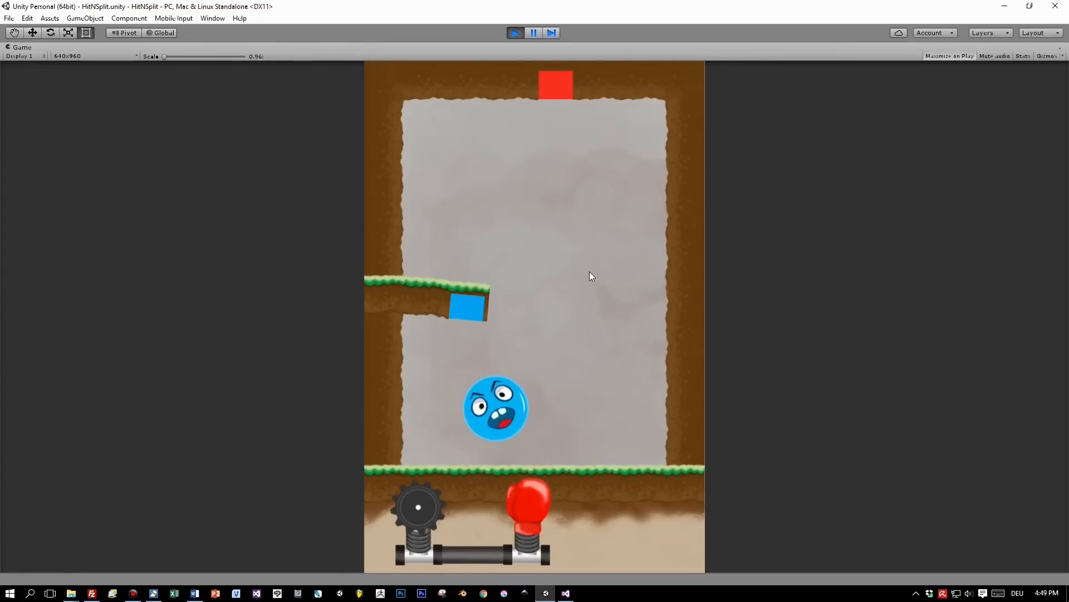
pyautogui.click(484, 495)
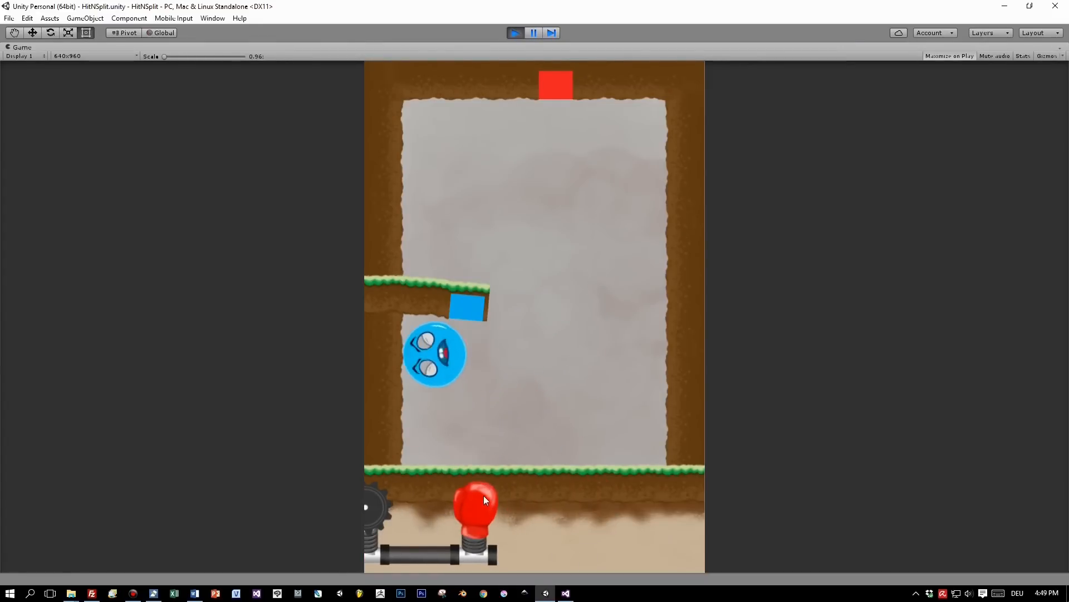
pyautogui.click(430, 502)
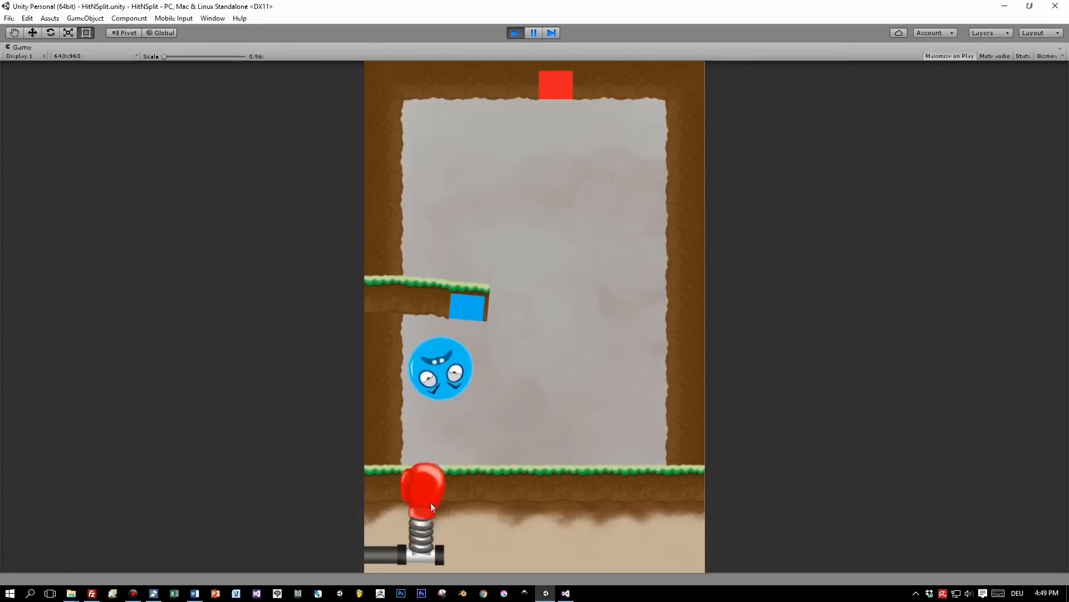
pyautogui.moveTo(430, 502); pyautogui.dragTo(550, 503)
pyautogui.hotkey('ctrl', 'p')
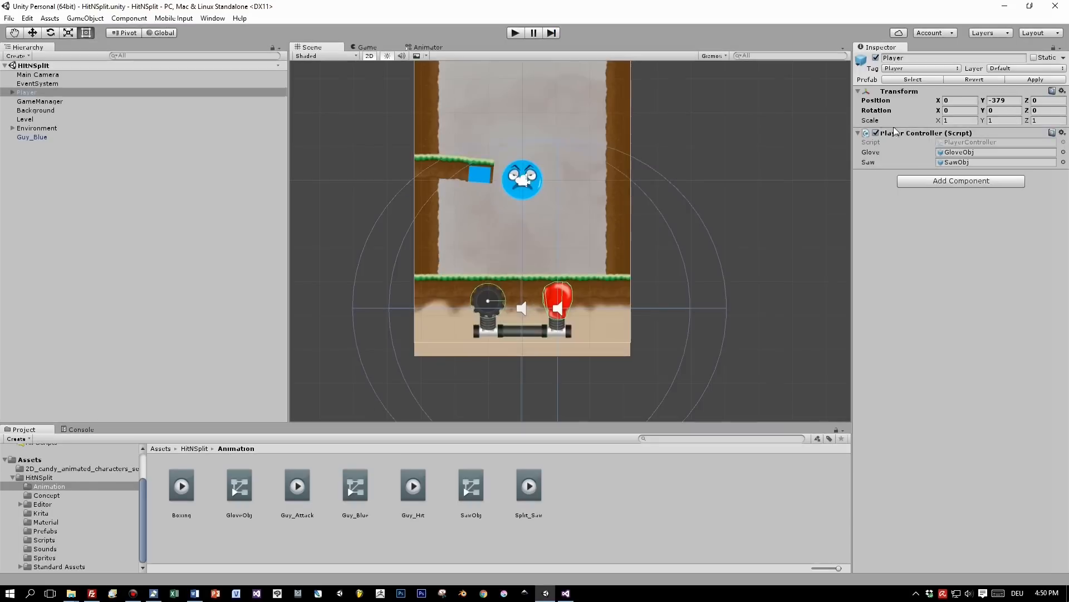
# Open the Player object's PlayerController script in Visual Studio and place the cursor among its collider fields
pyautogui.doubleClick(961, 143)
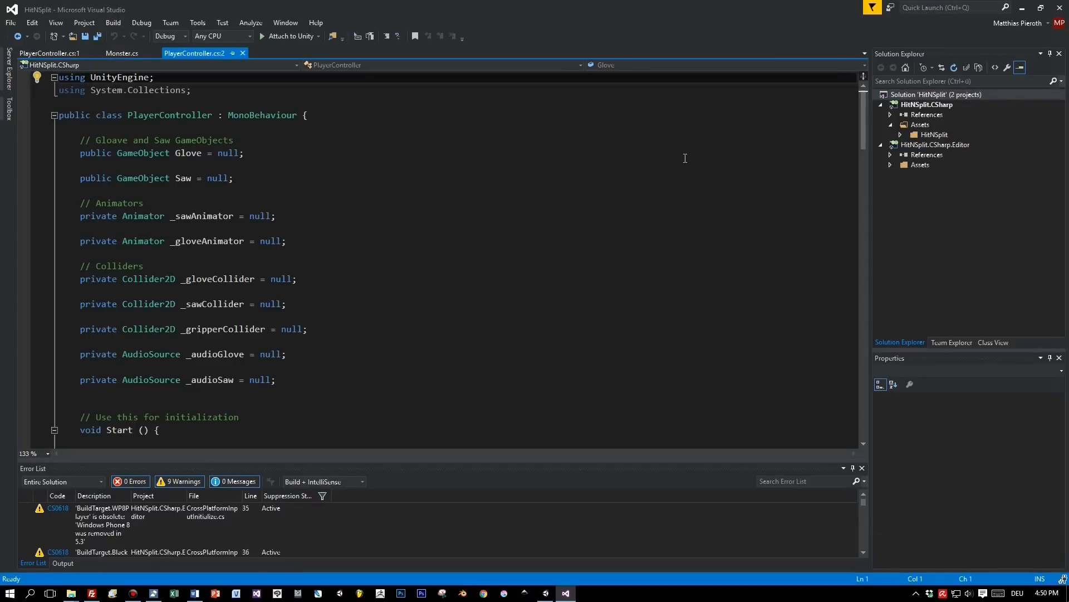
pyautogui.click(414, 298)
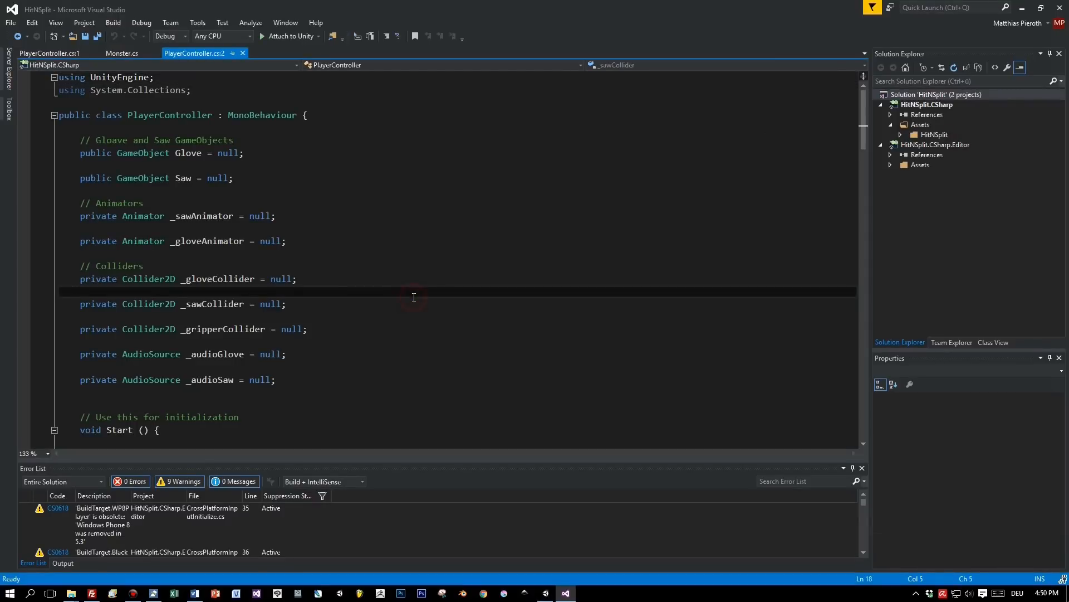
# Review the collider and audio fields in PlayerController, highlight _audioSaw, and examine its assignment in the Start method
pyautogui.scroll(-4, 414, 298)
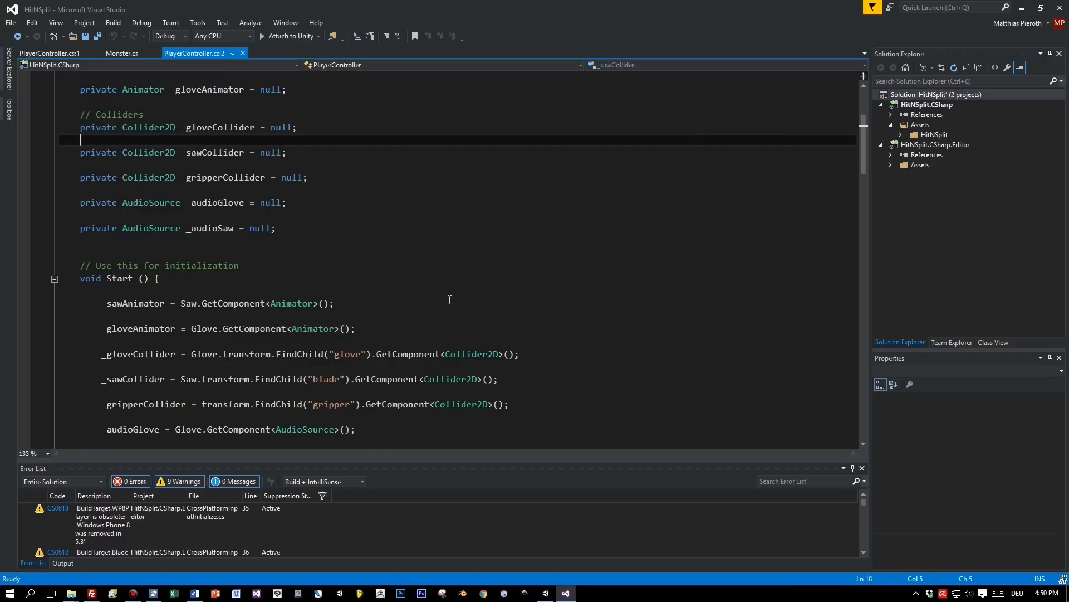
pyautogui.doubleClick(215, 228)
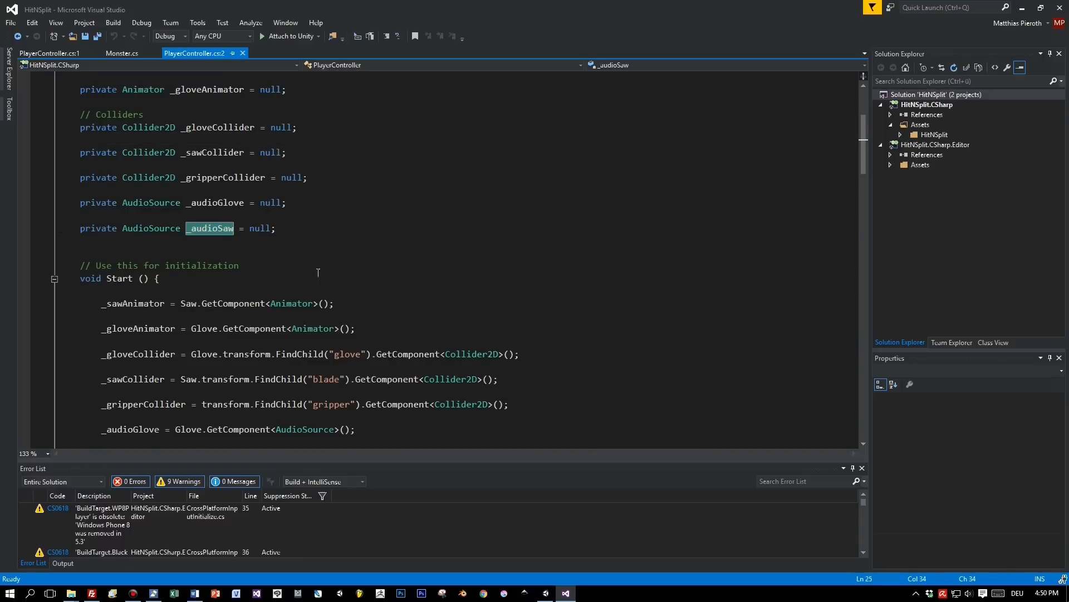
pyautogui.scroll(-1, 245, 268)
pyautogui.scroll(2, 268, 313)
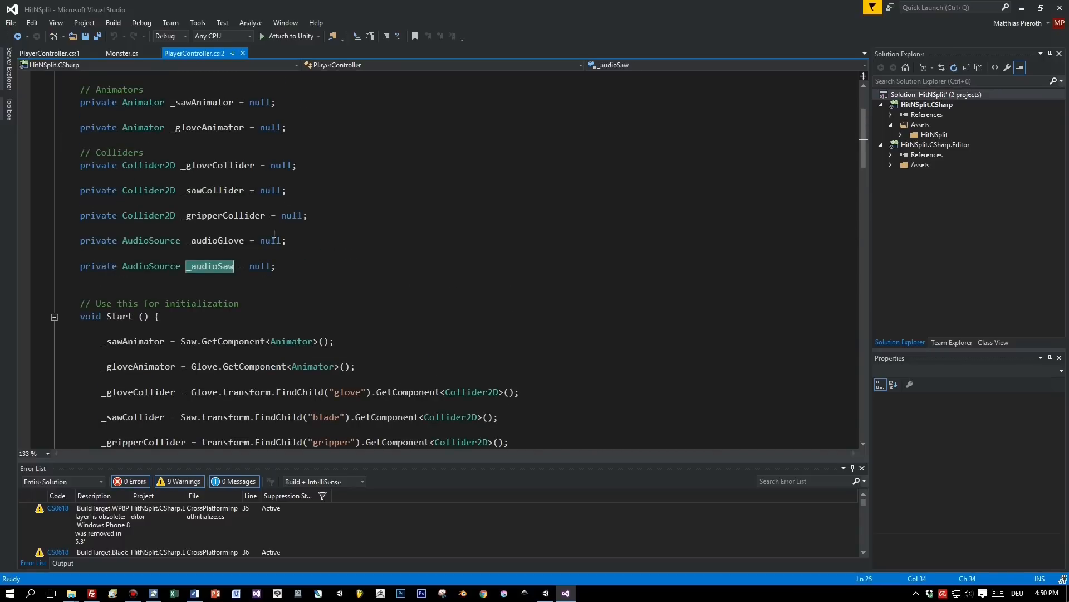
pyautogui.scroll(-3, 302, 243)
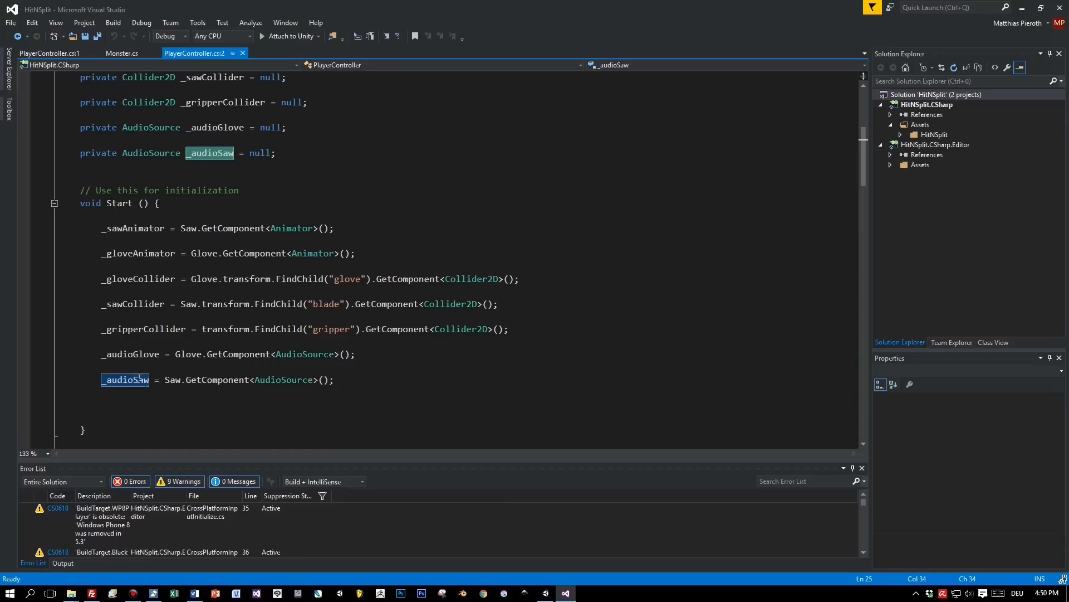
# Open the Monster.cs script and highlight the _animator field and the line in Start that assigns its Animator component
pyautogui.click(122, 53)
pyautogui.doubleClick(202, 140)
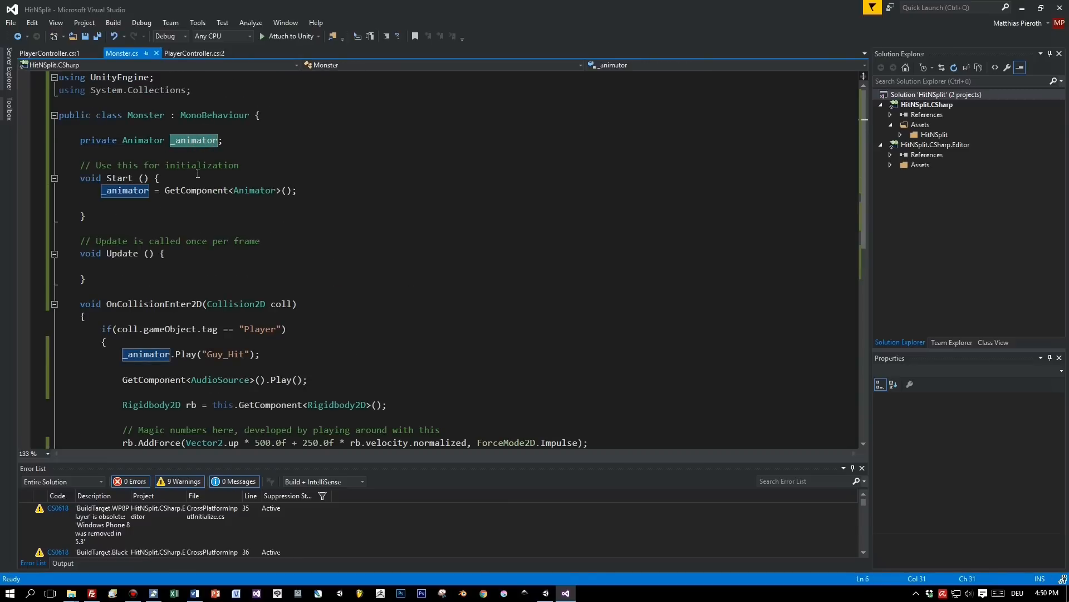
pyautogui.moveTo(297, 190); pyautogui.dragTo(101, 191)
# Highlight the OnCollisionEnter2D method name, its Play call for "Guy_Hit", and the AudioSource play line
pyautogui.scroll(-3, 298, 240)
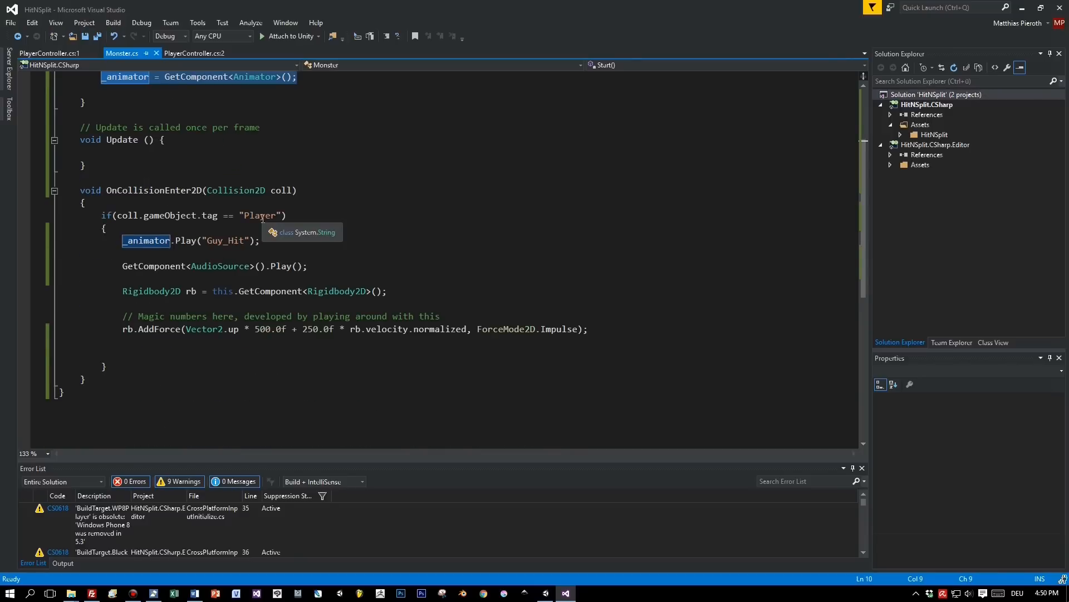
pyautogui.doubleClick(165, 190)
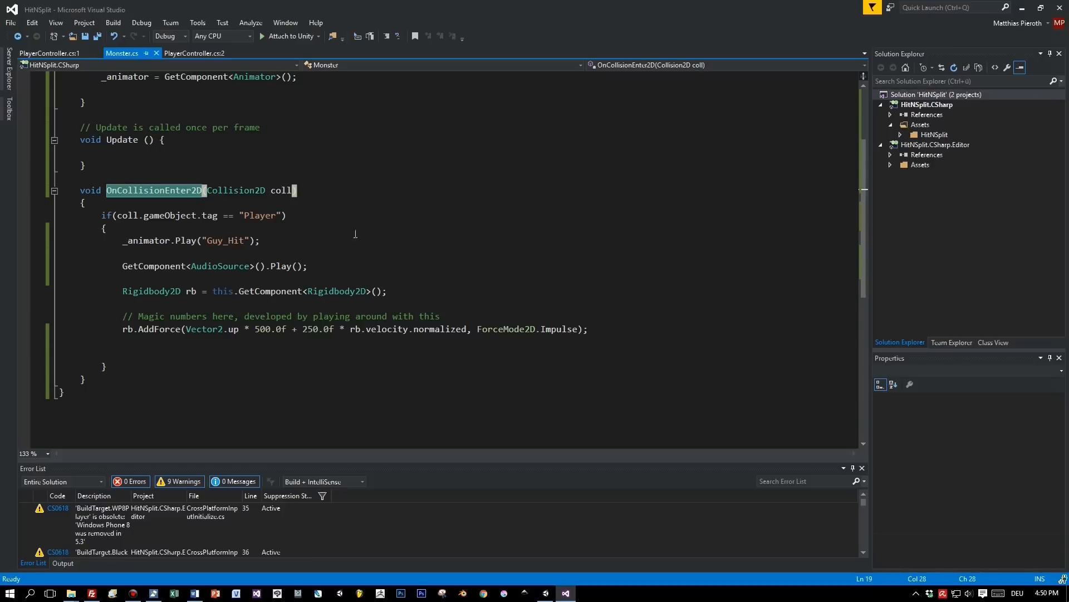
pyautogui.doubleClick(188, 242)
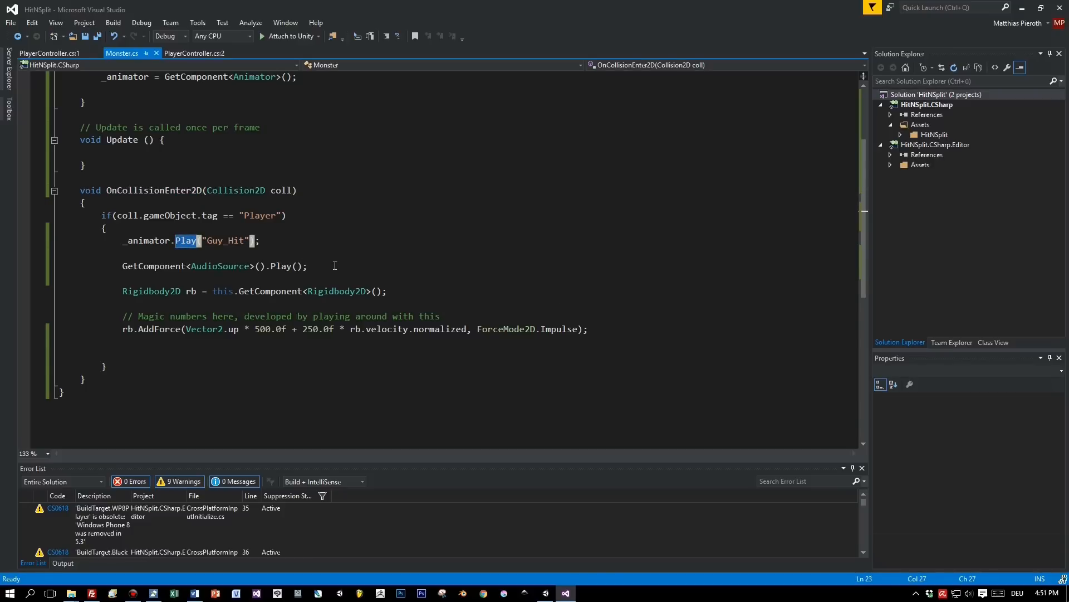
pyautogui.moveTo(327, 268); pyautogui.dragTo(121, 266)
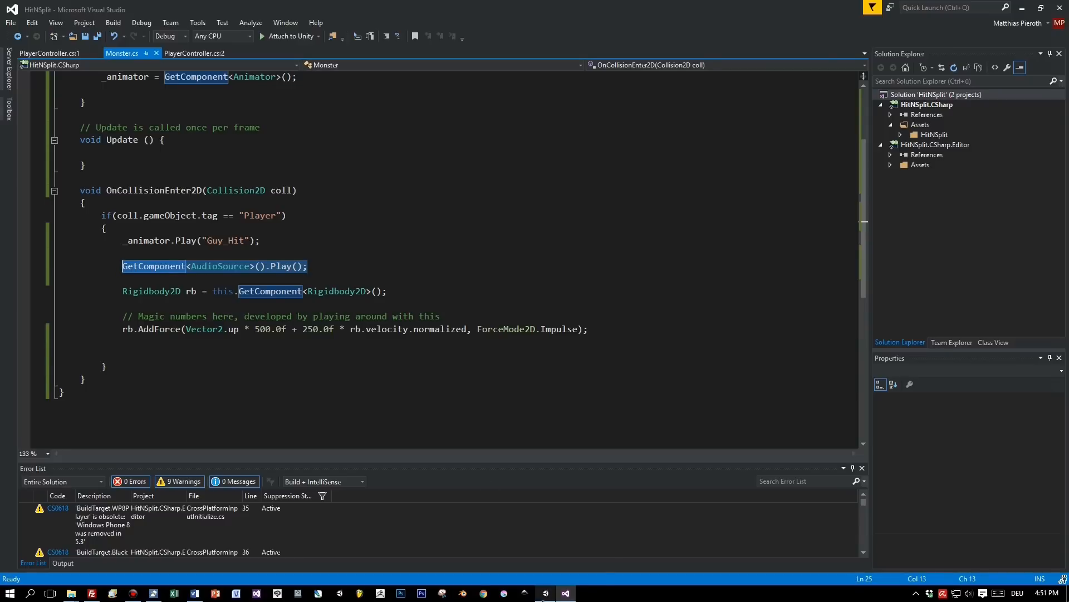
# Switch to Unity, select Guy_Blue, locate its umph audio clip in the project, and inspect its Animator and Audio Source settings
pyautogui.click(545, 593)
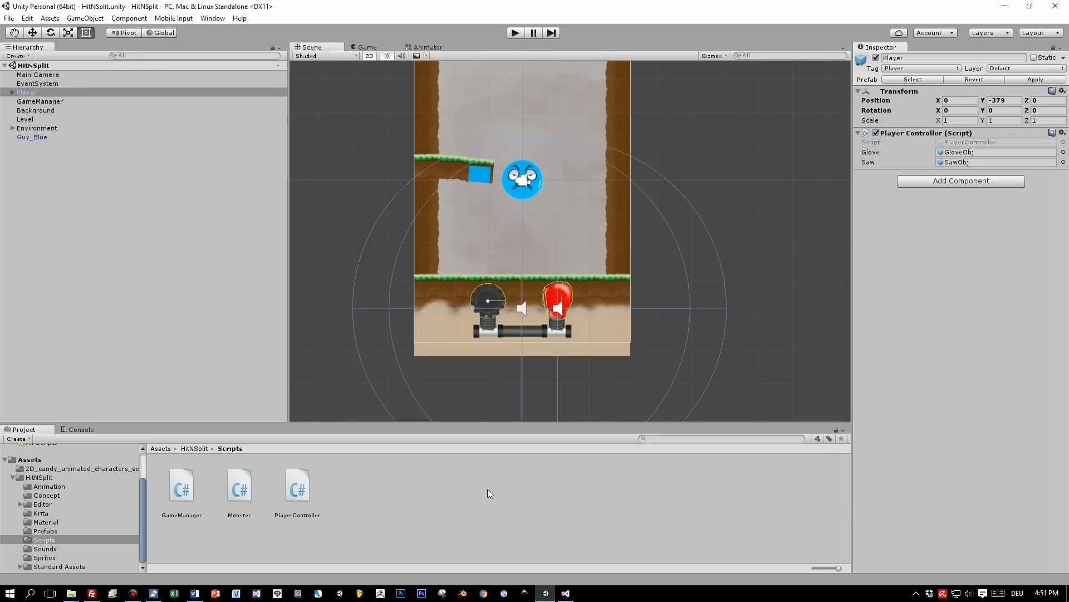
pyautogui.click(38, 139)
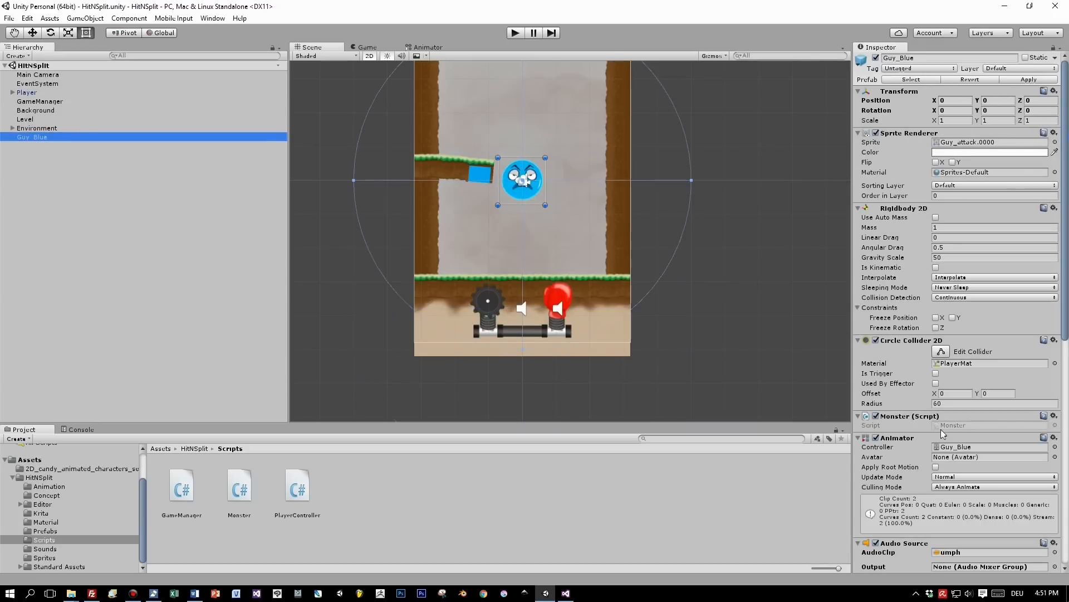
pyautogui.click(984, 447)
pyautogui.scroll(-3, 983, 447)
pyautogui.click(968, 449)
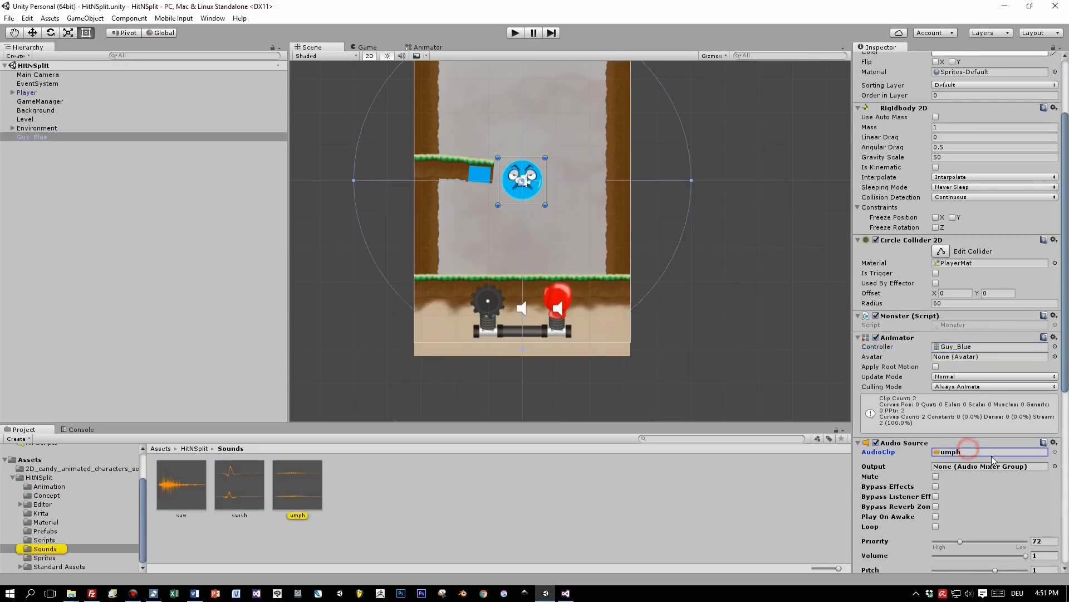
pyautogui.scroll(-7, 992, 457)
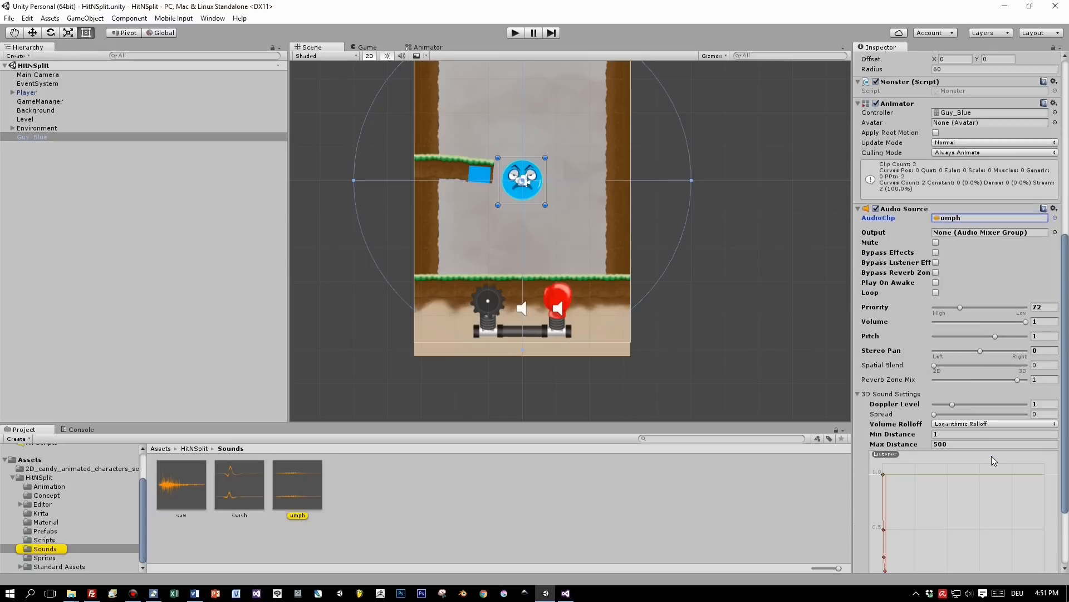
pyautogui.scroll(10, 992, 456)
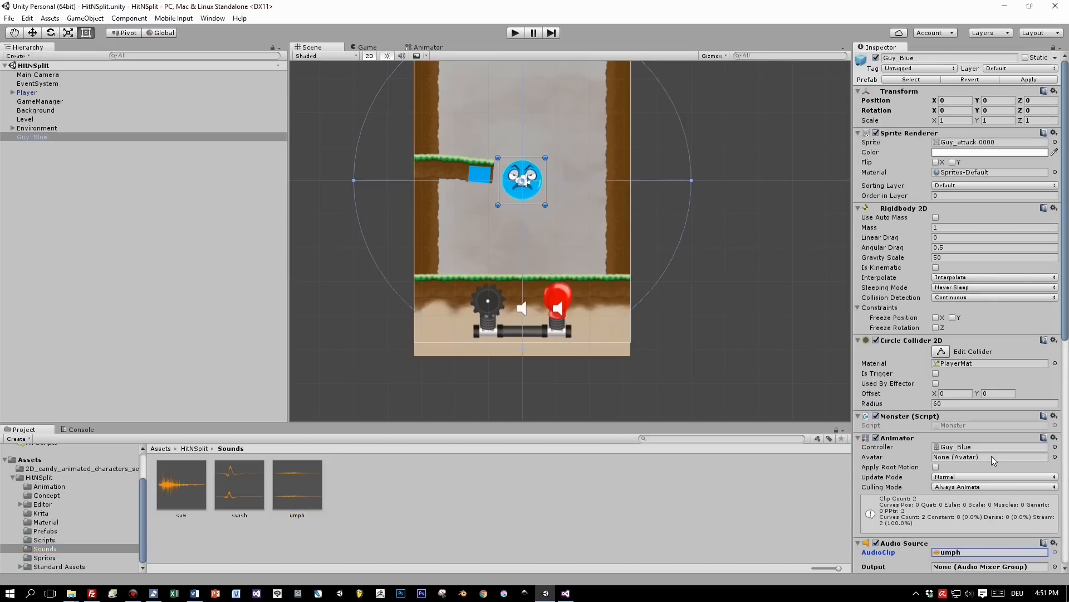
pyautogui.scroll(-1, 992, 456)
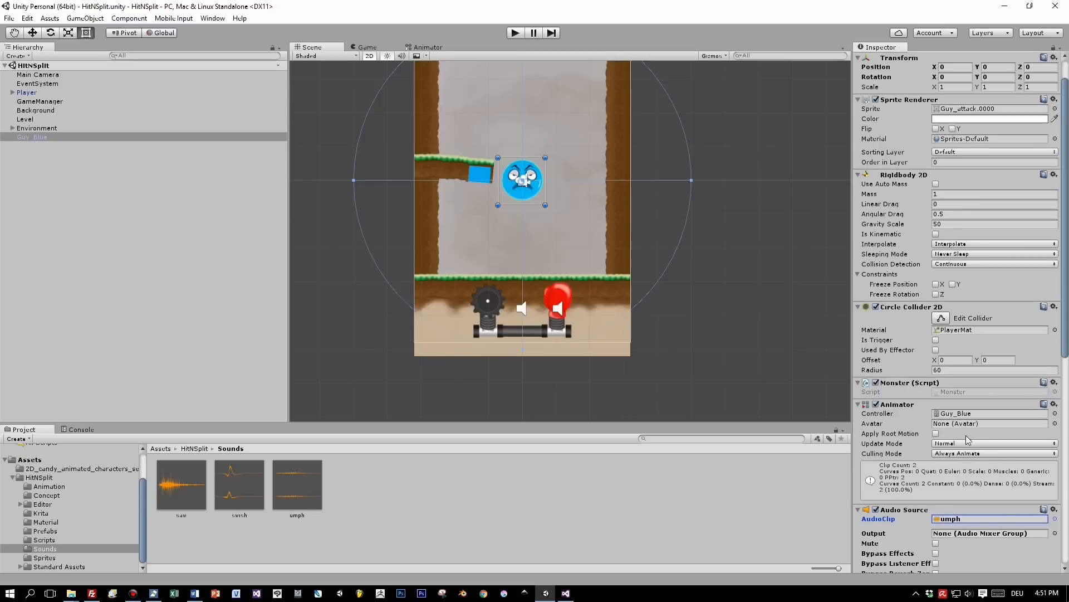
pyautogui.scroll(1, 933, 379)
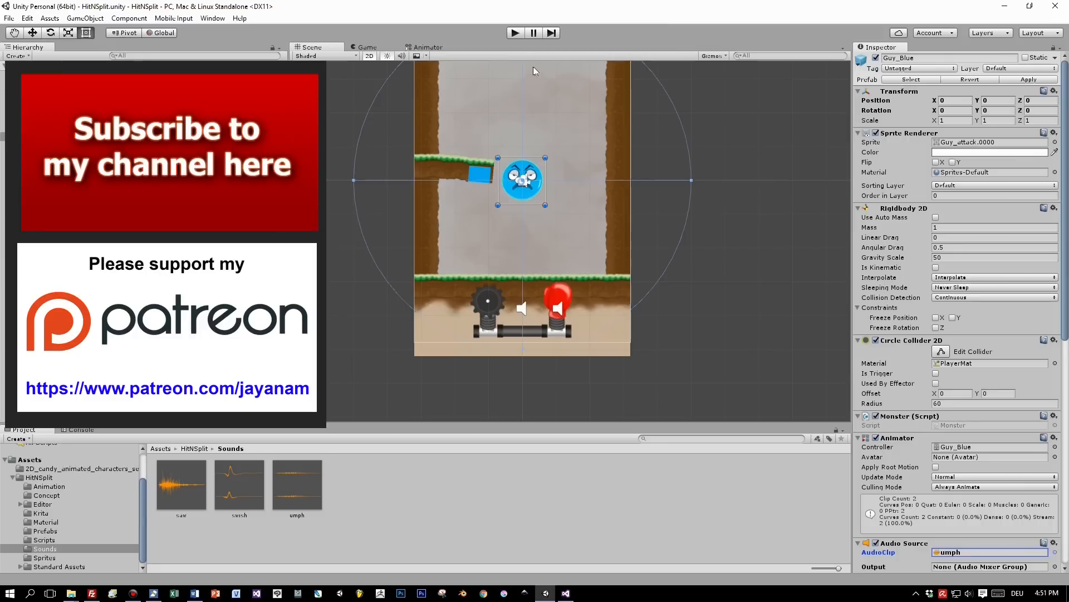
# Run the game, move the saw and glove rig beneath the blue character, and trigger the saw against it
pyautogui.click(516, 32)
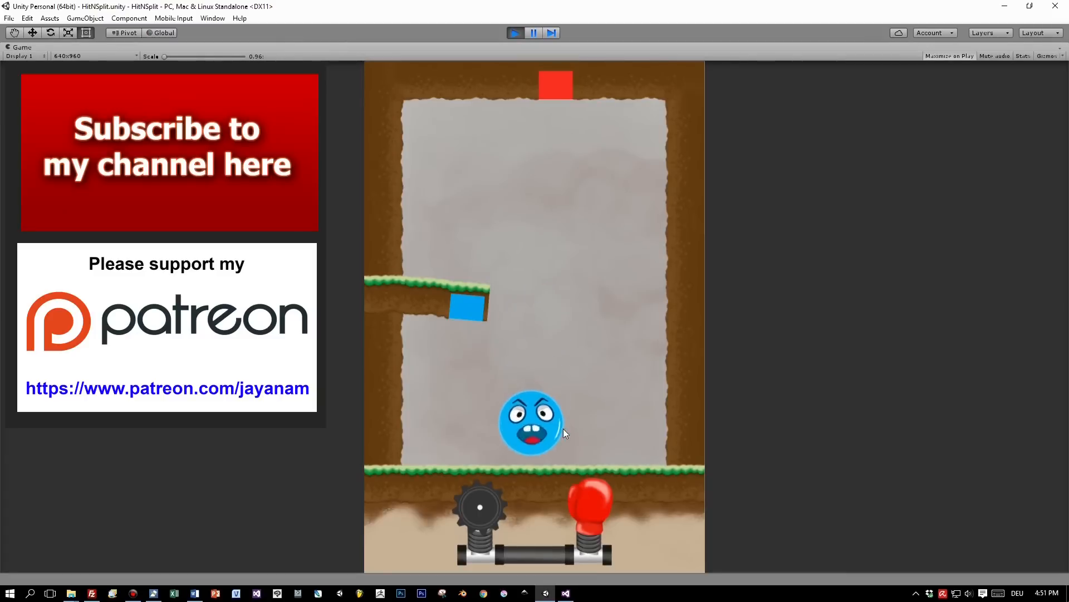
pyautogui.moveTo(535, 555); pyautogui.dragTo(524, 557)
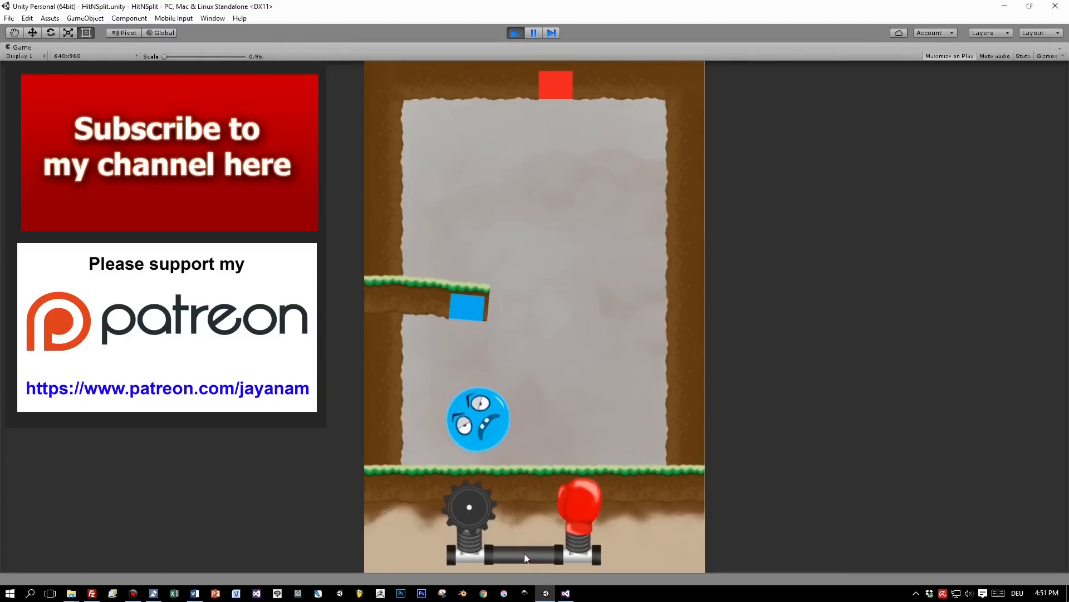
pyautogui.click(467, 507)
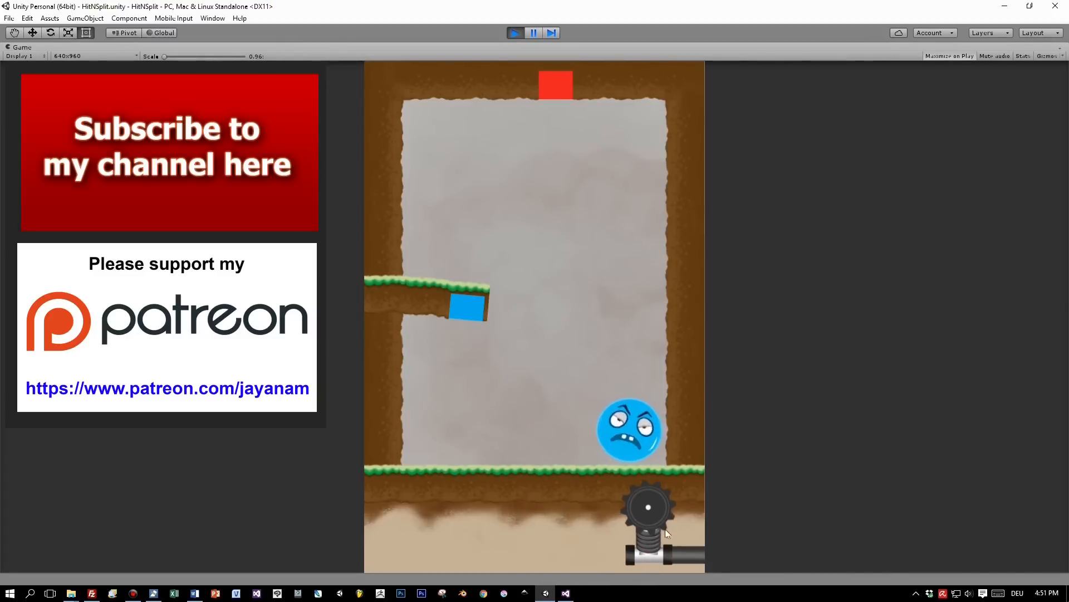
pyautogui.click(656, 517)
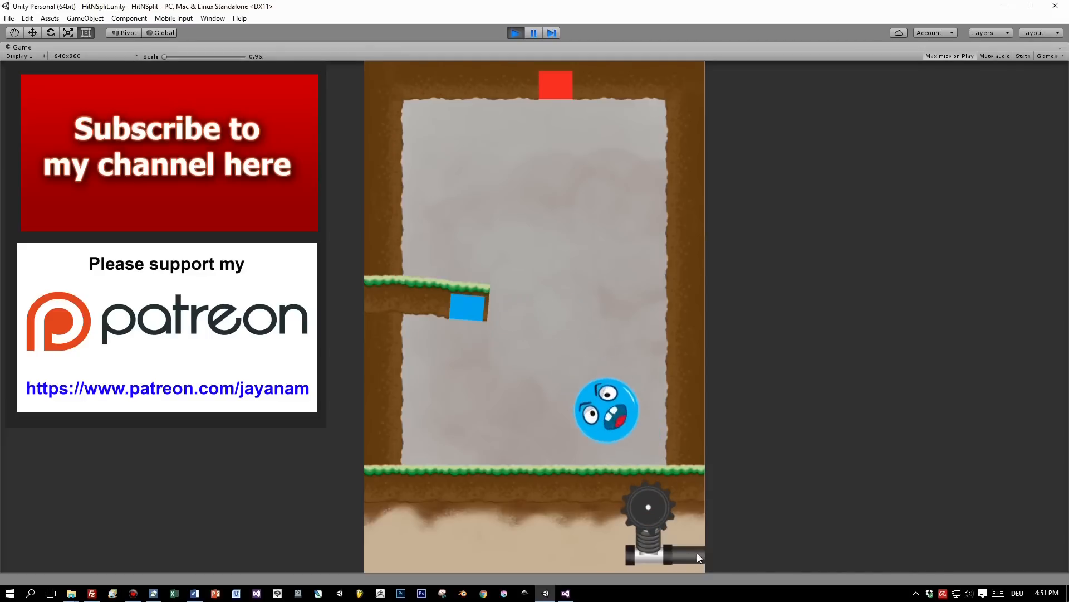